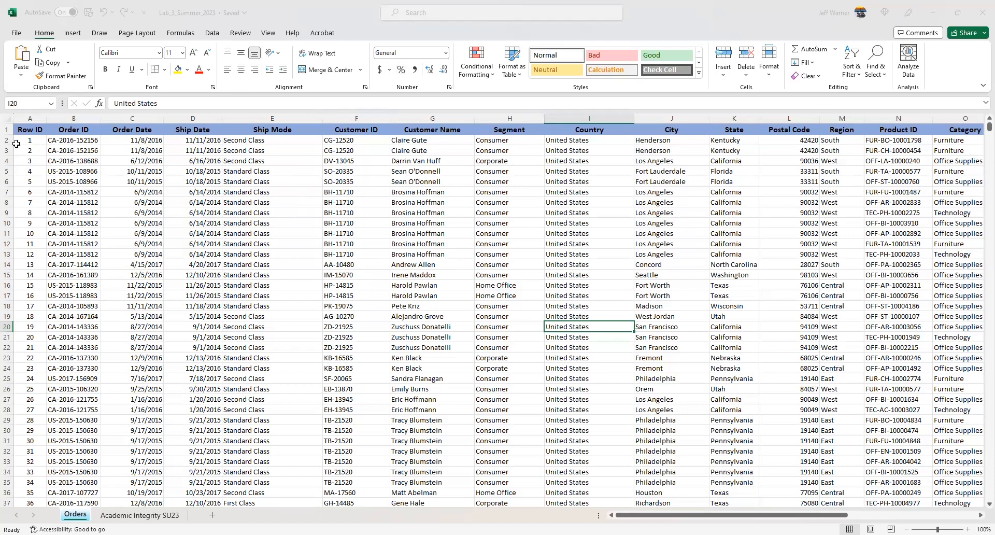
Step: Create a PivotTable on a new worksheet from all the data on the Orders sheet
left_click(8, 118)
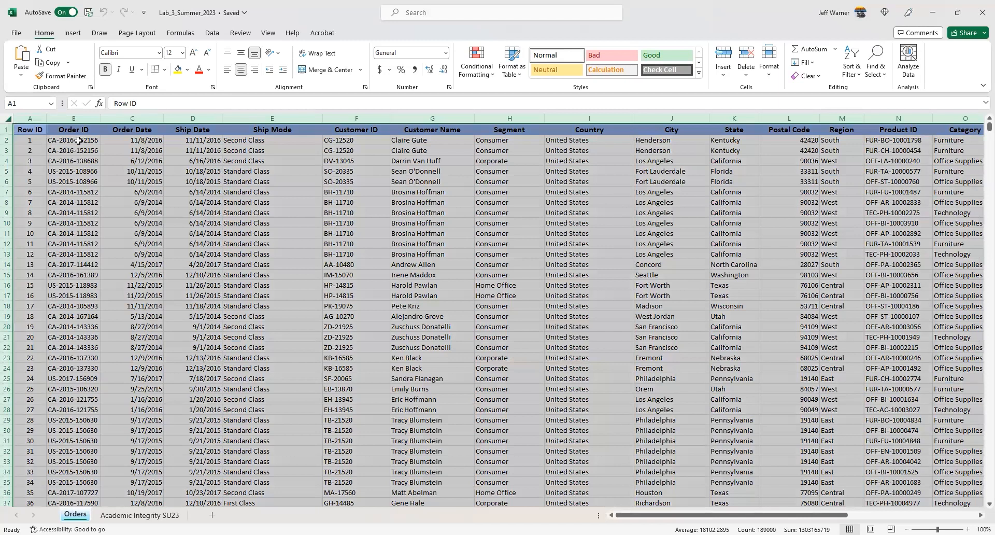
left_click(74, 34)
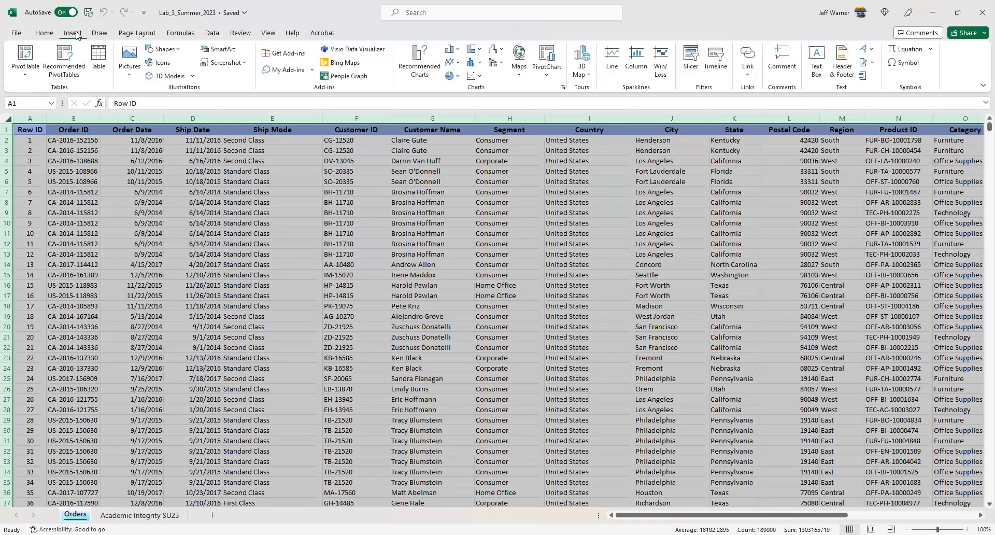
left_click(25, 74)
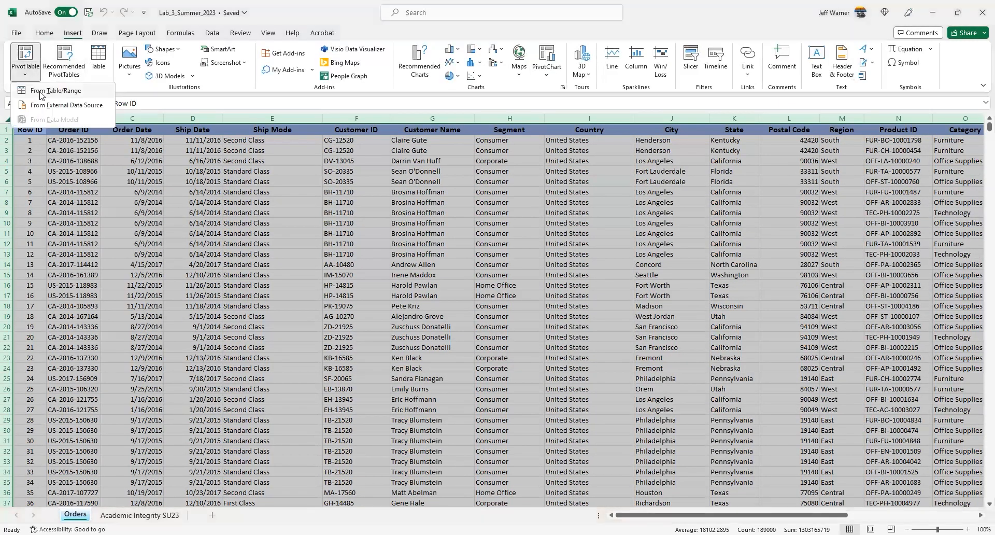
left_click(41, 92)
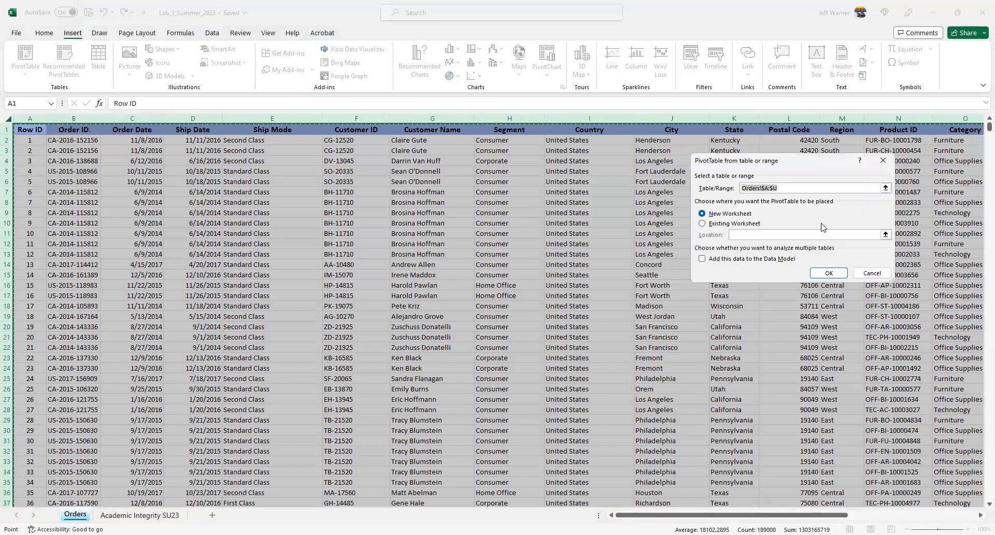
left_click(827, 275)
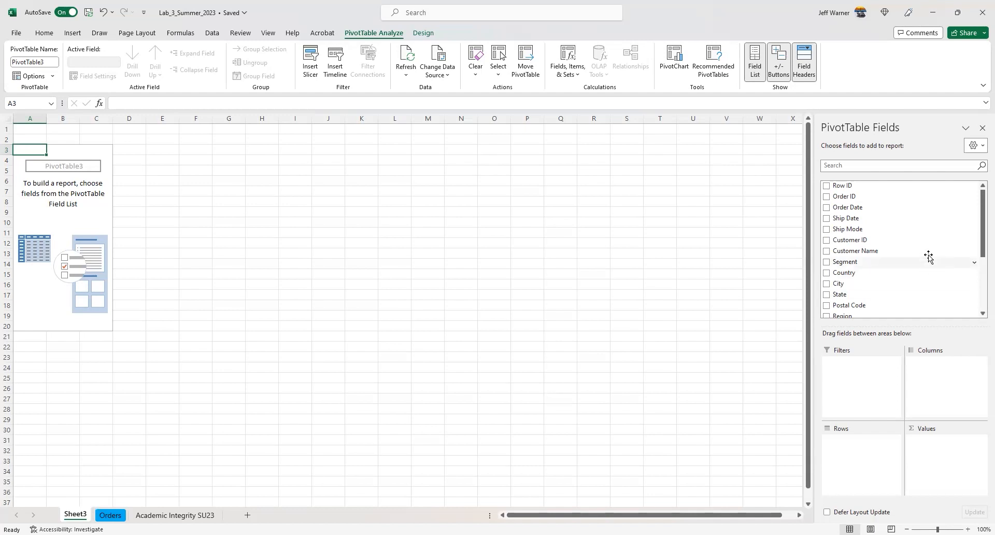
Step: Add the Product Name field to the PivotTable as rows and narrow the column of product names
left_click_drag(981, 257, 980, 292)
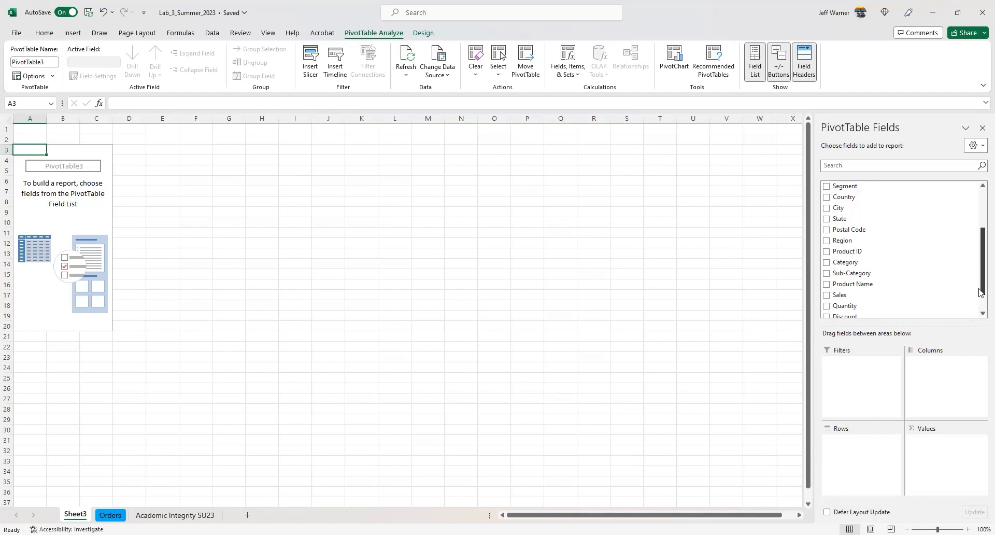
mouse_move(979, 291)
left_mouse_down()
mouse_move(980, 245)
mouse_move(979, 292)
left_mouse_up()
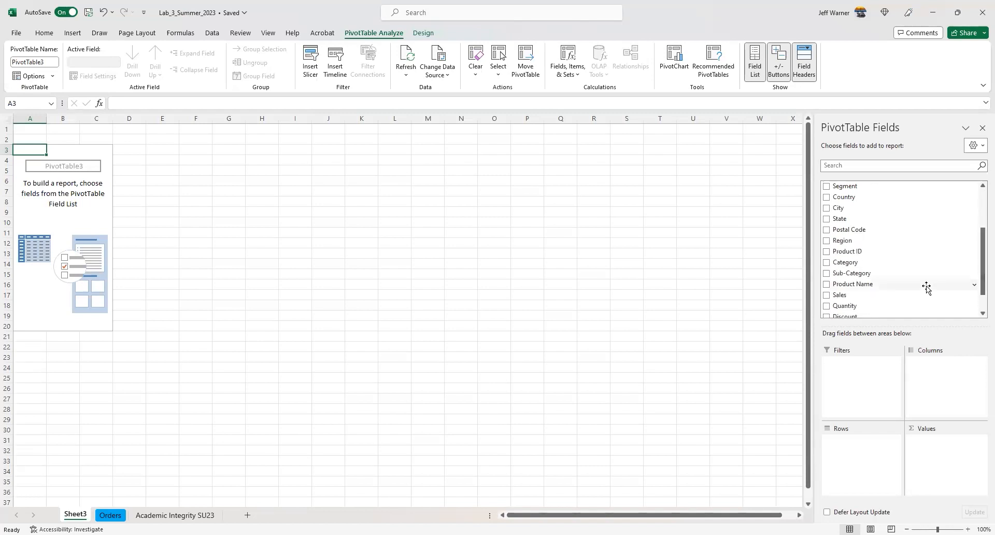
left_click(826, 285)
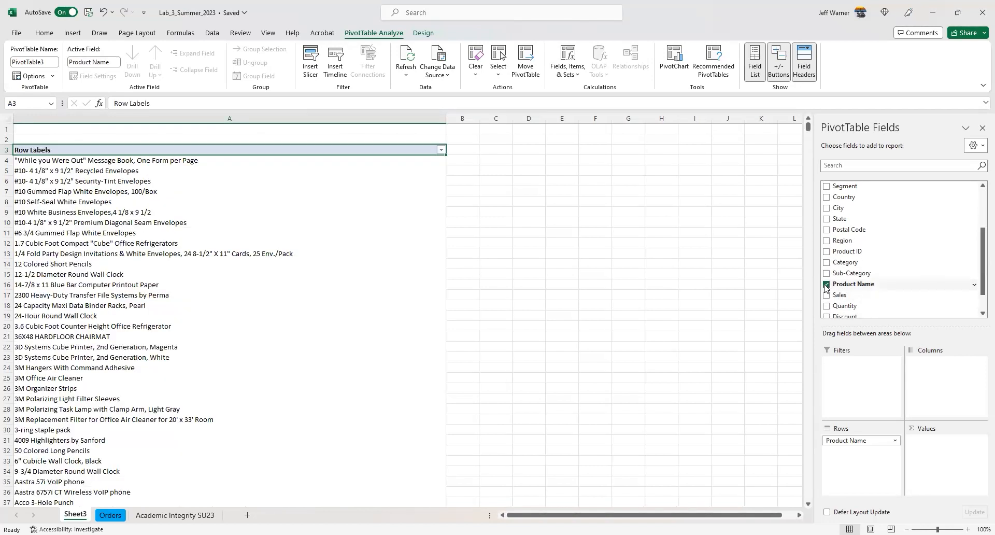
left_click_drag(445, 121, 310, 124)
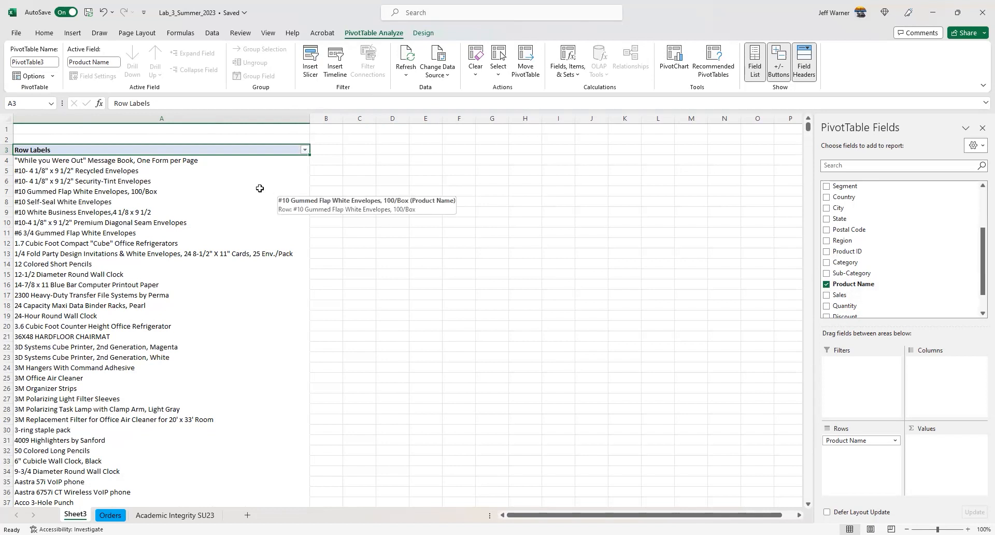
left_click(113, 162)
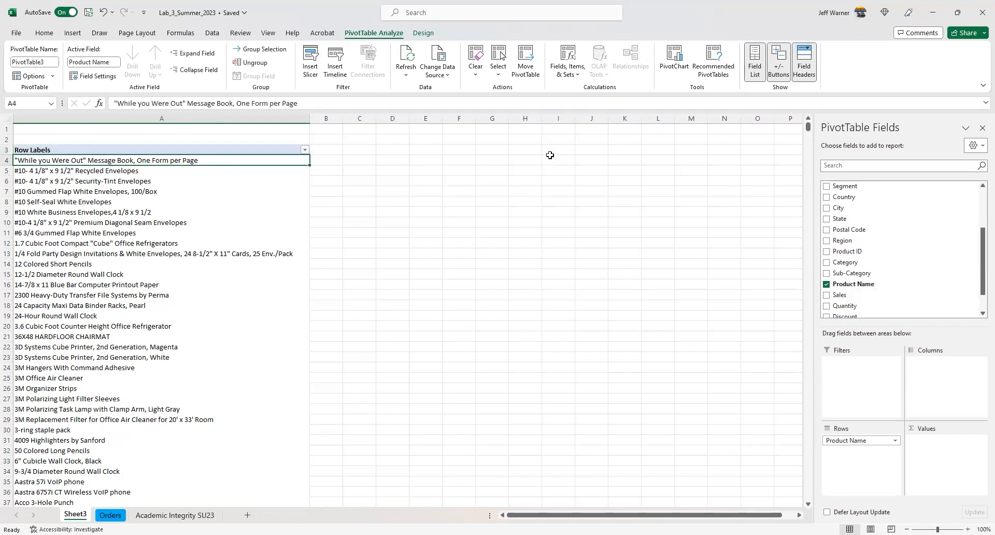
left_click(583, 76)
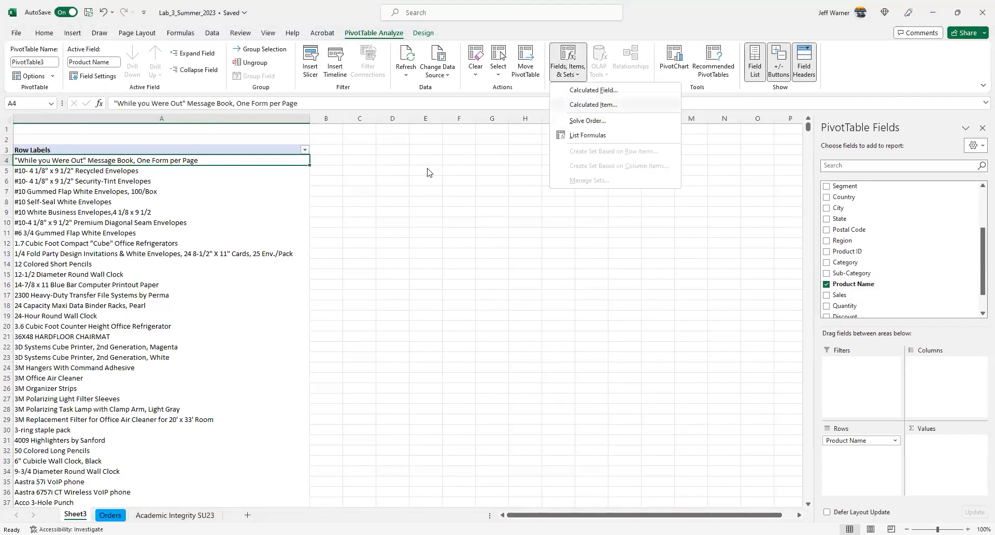
left_click(285, 138)
left_click(284, 139)
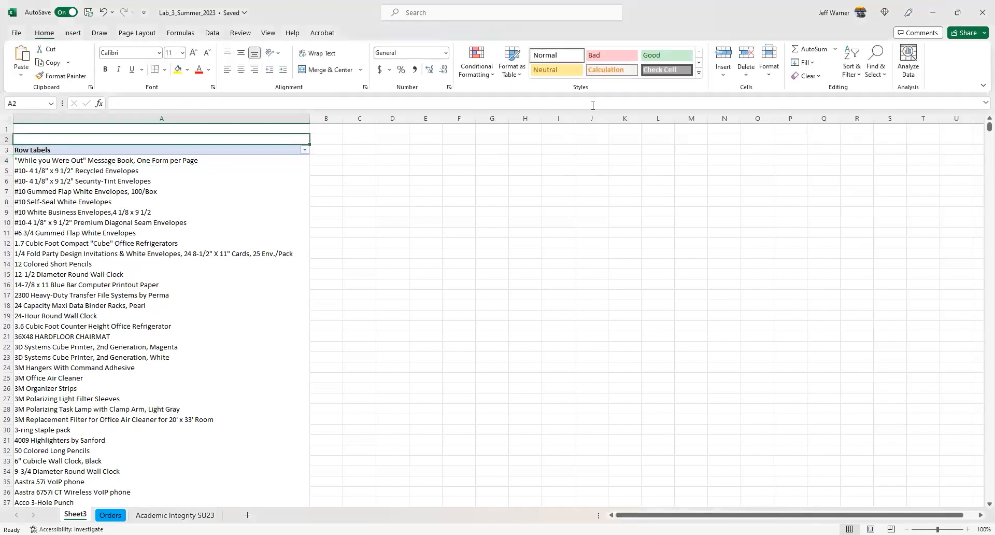
Step: Add a calculated field named Price Per Unit to the PivotTable with the formula = Sales/ Quantity
left_click(227, 233)
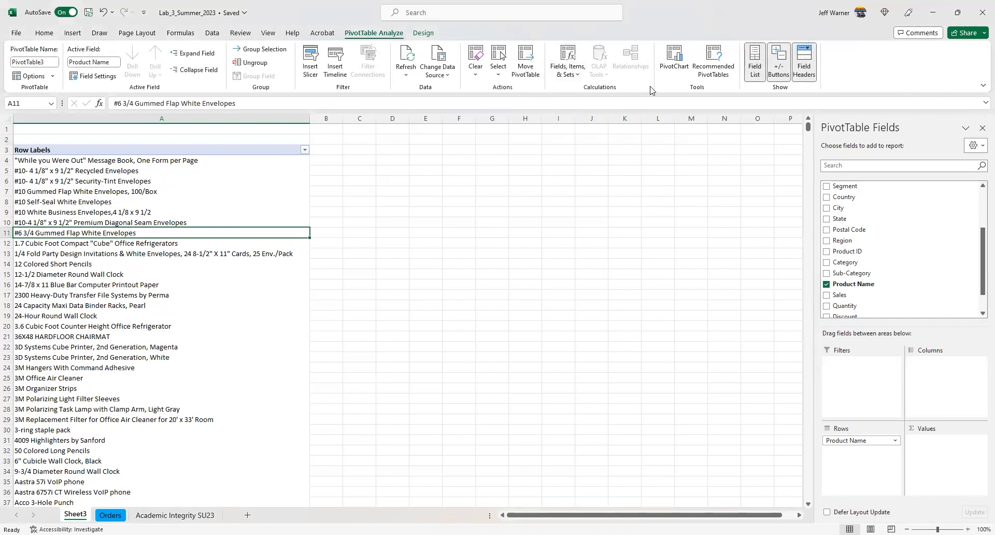
left_click(577, 81)
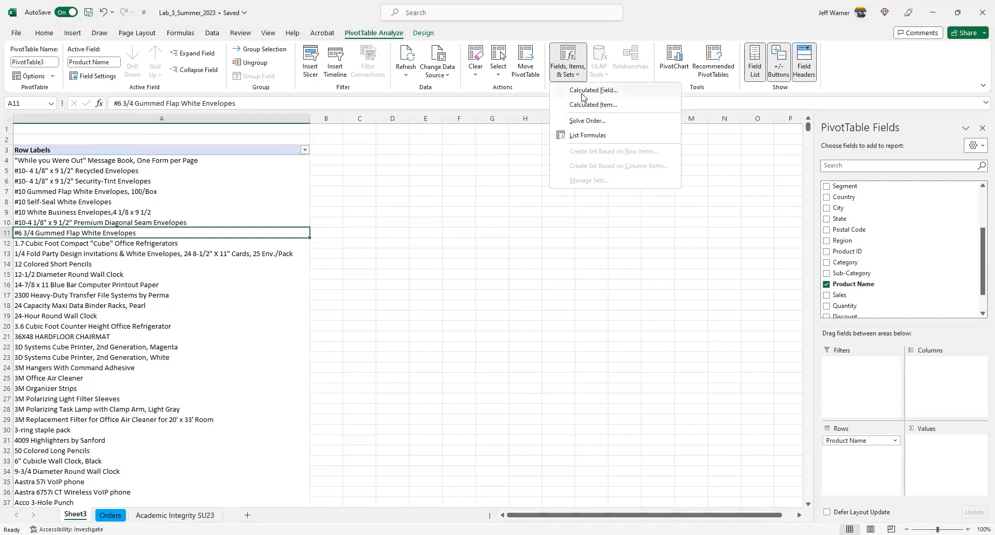
left_click(583, 92)
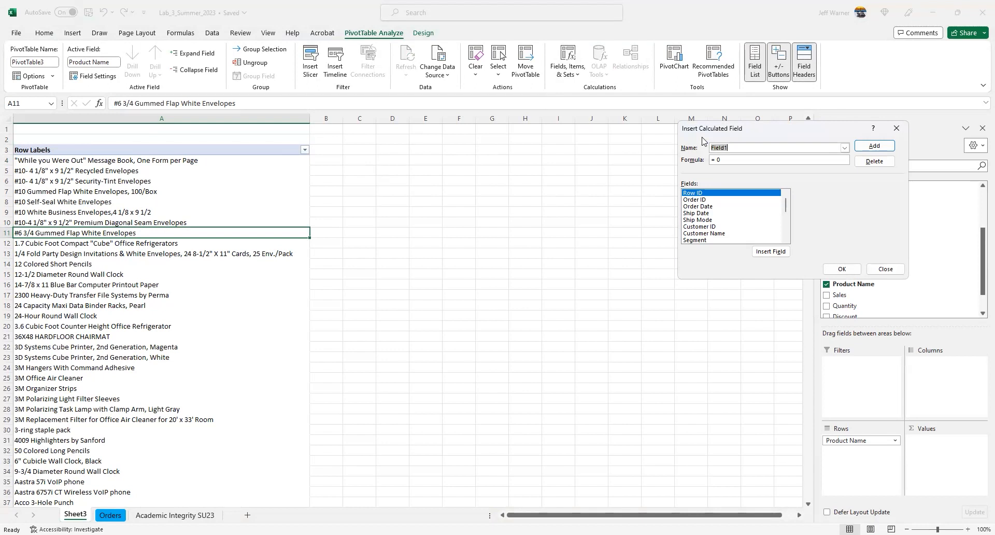
type("Price Per Unit")
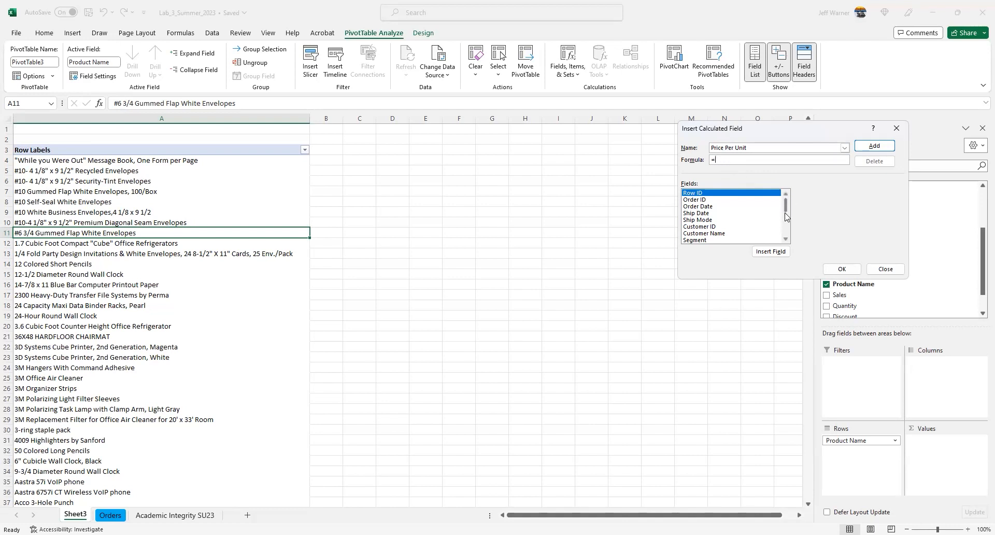
left_click_drag(785, 210, 785, 216)
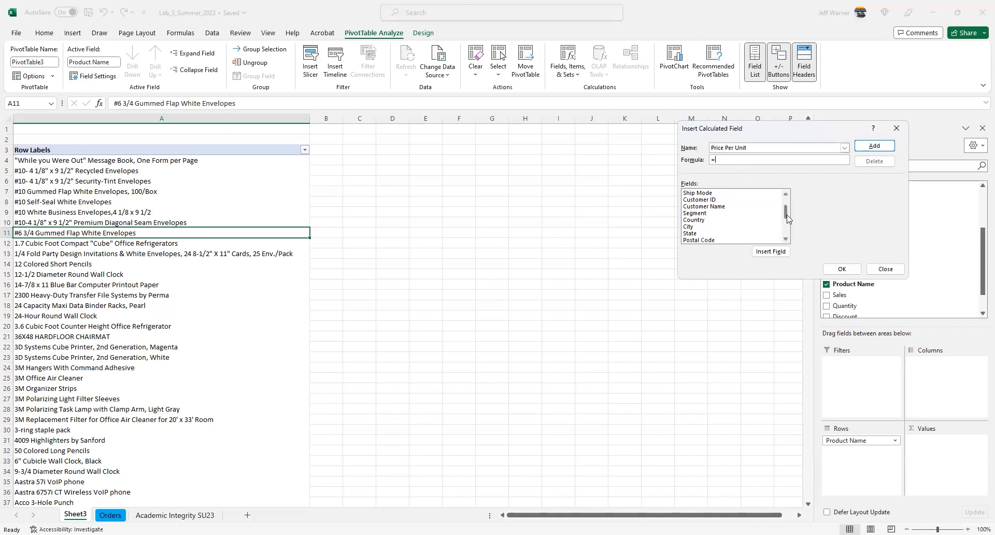
scroll(787, 223, "down", 3)
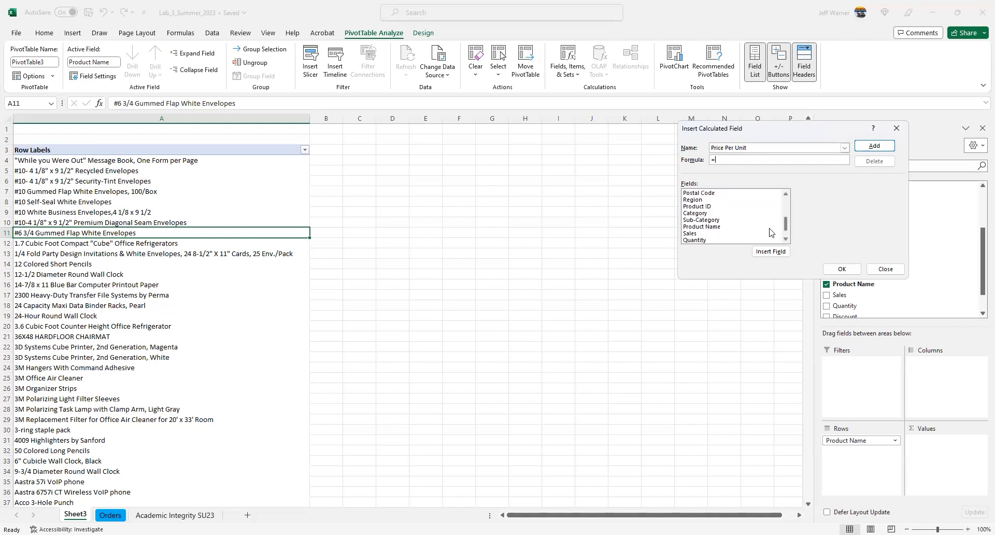
left_click(775, 234)
left_click(771, 251)
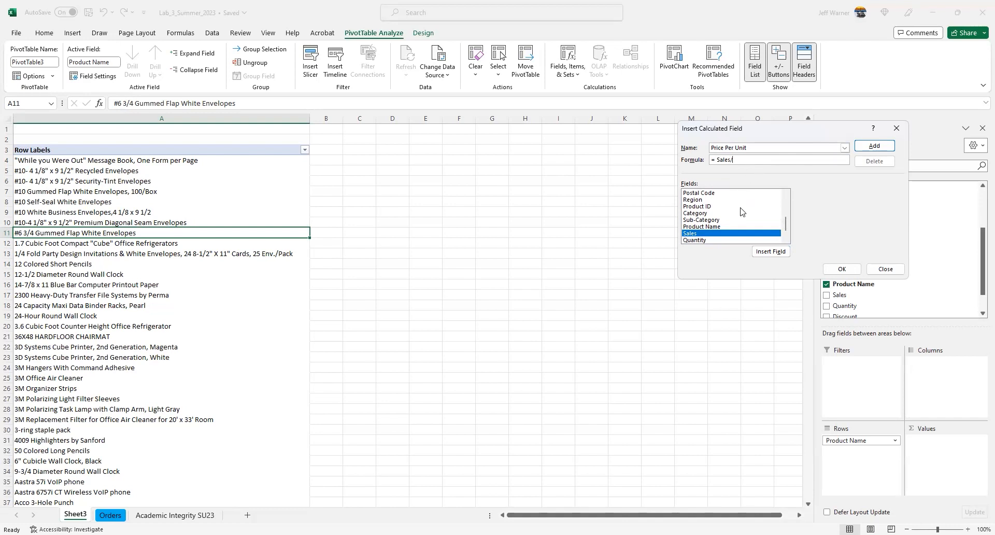
left_click(771, 241)
left_click(772, 252)
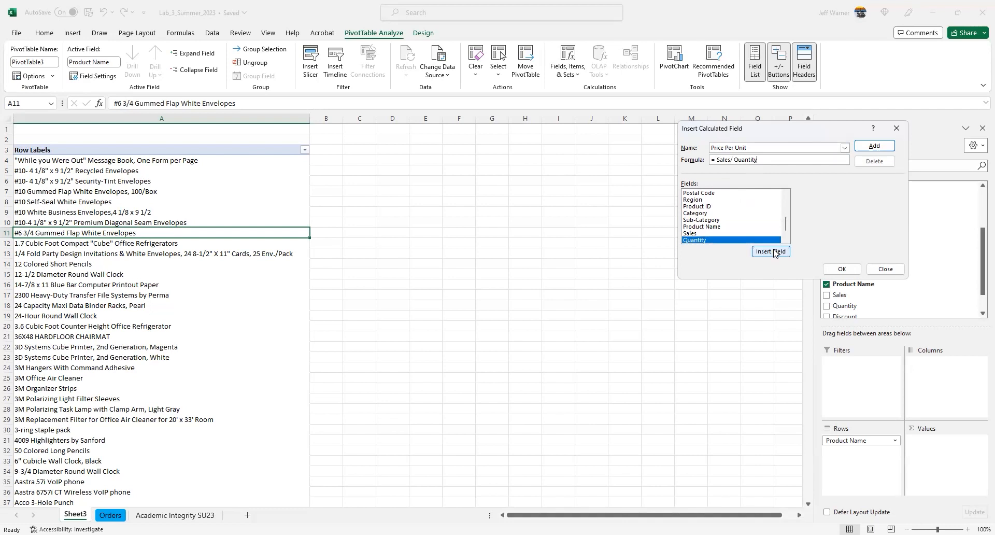
left_click(842, 269)
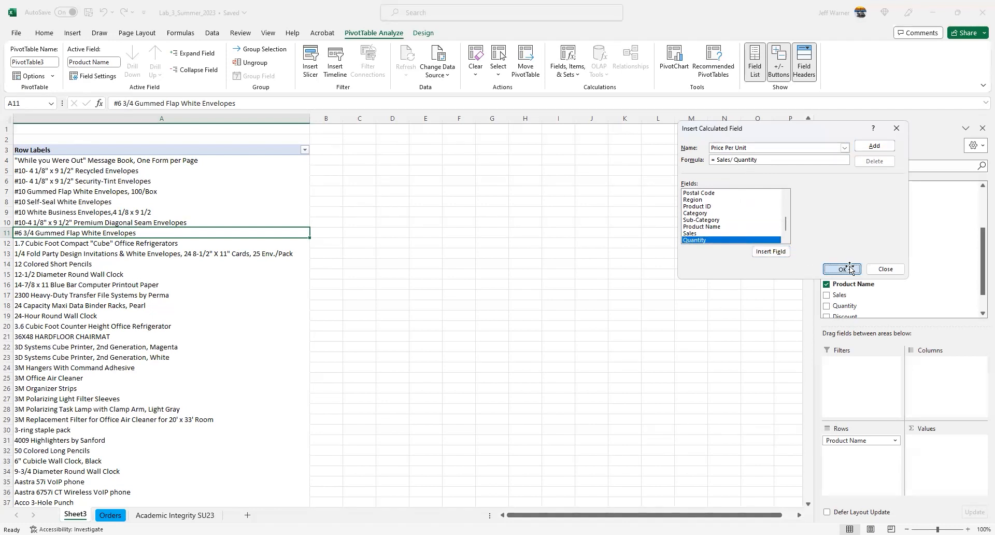
Step: Narrow the product names column and apply the dollar accounting number format to the Price Per Unit column
left_click_drag(445, 117, 322, 131)
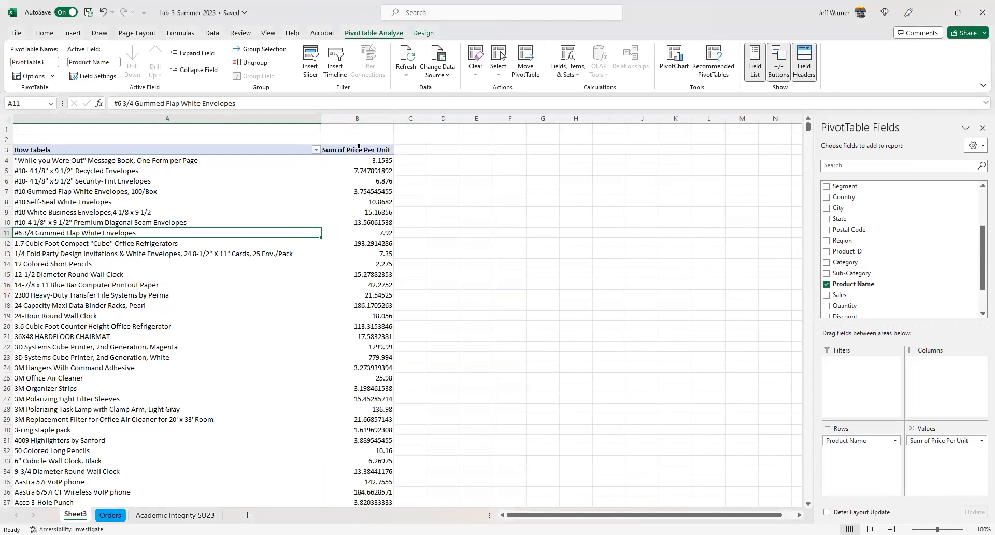
left_click(375, 119)
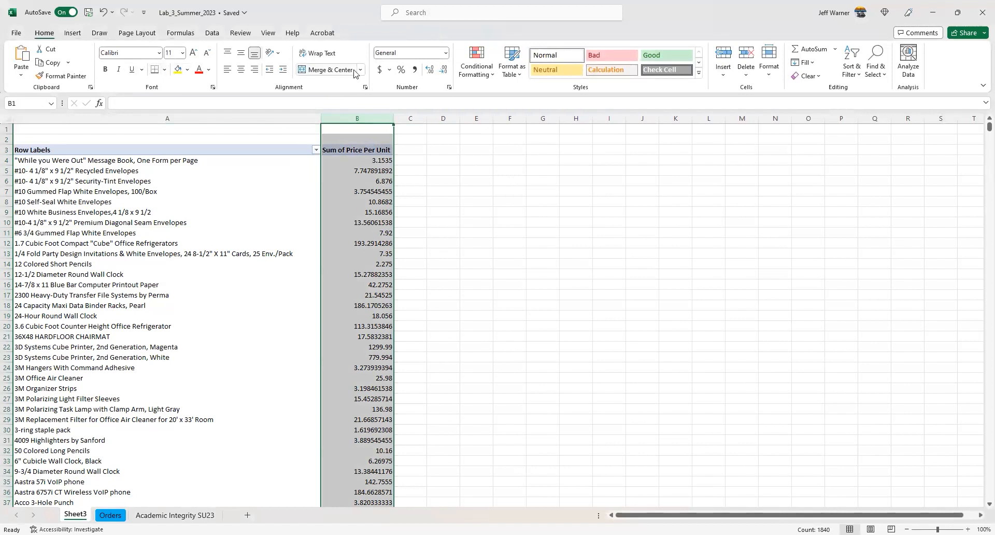
left_click(379, 71)
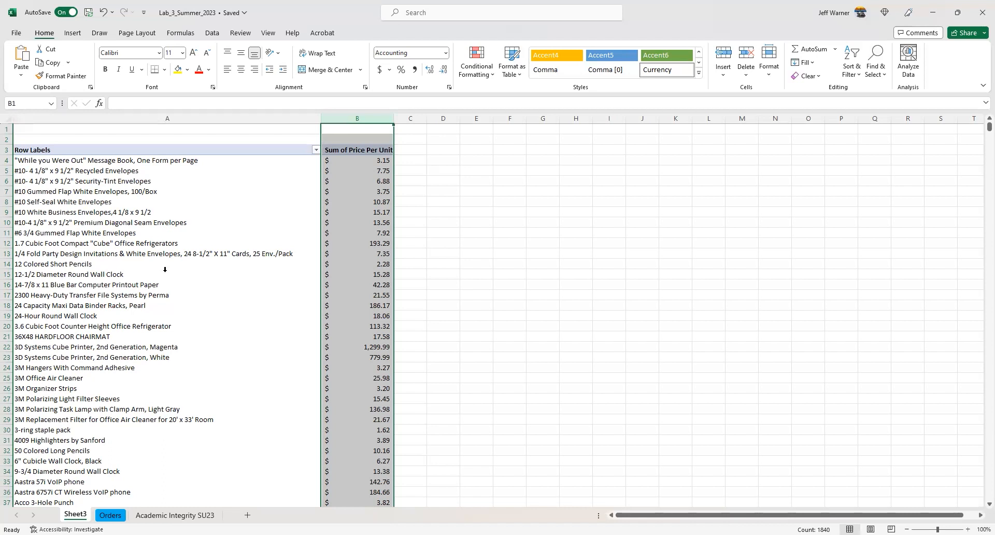
left_click(122, 195)
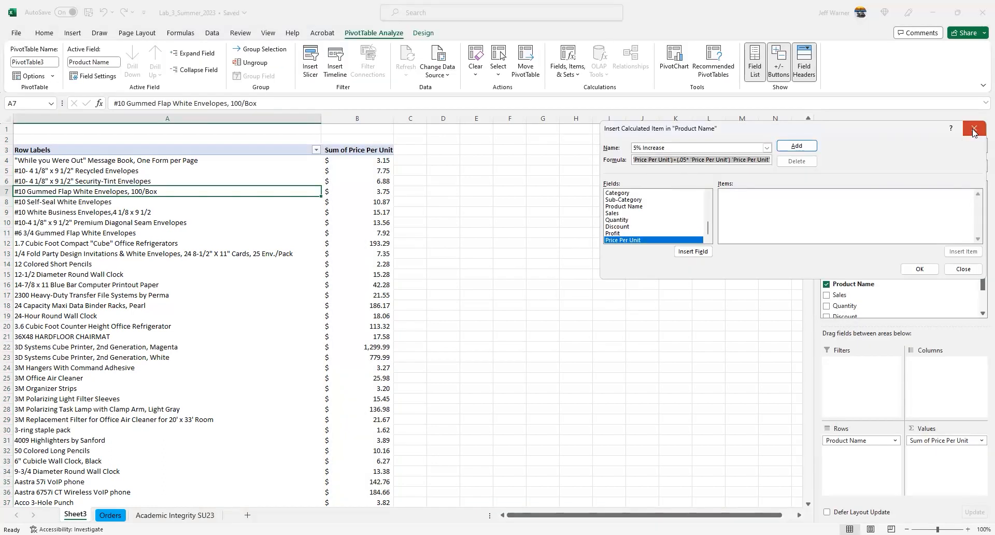
left_click(973, 131)
left_click(369, 158)
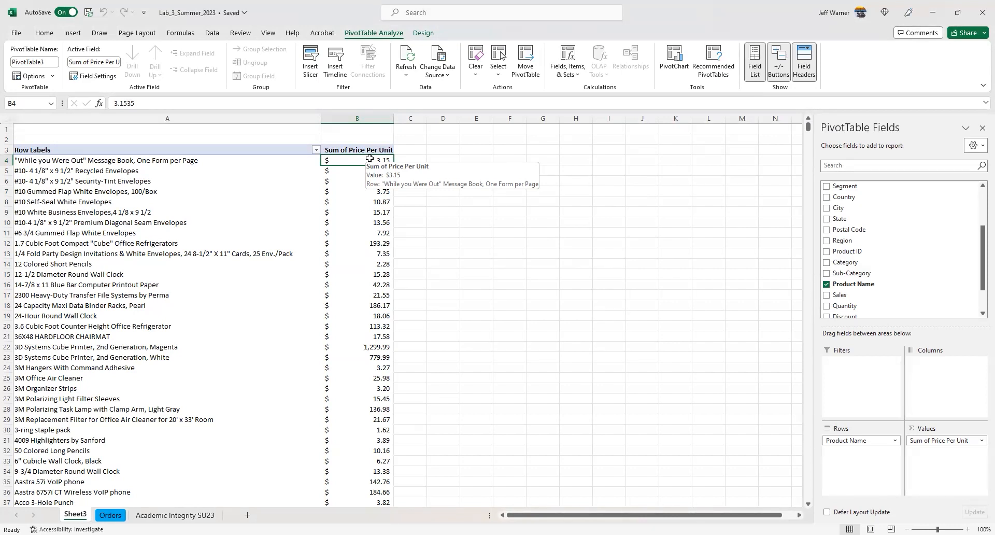
left_click(574, 76)
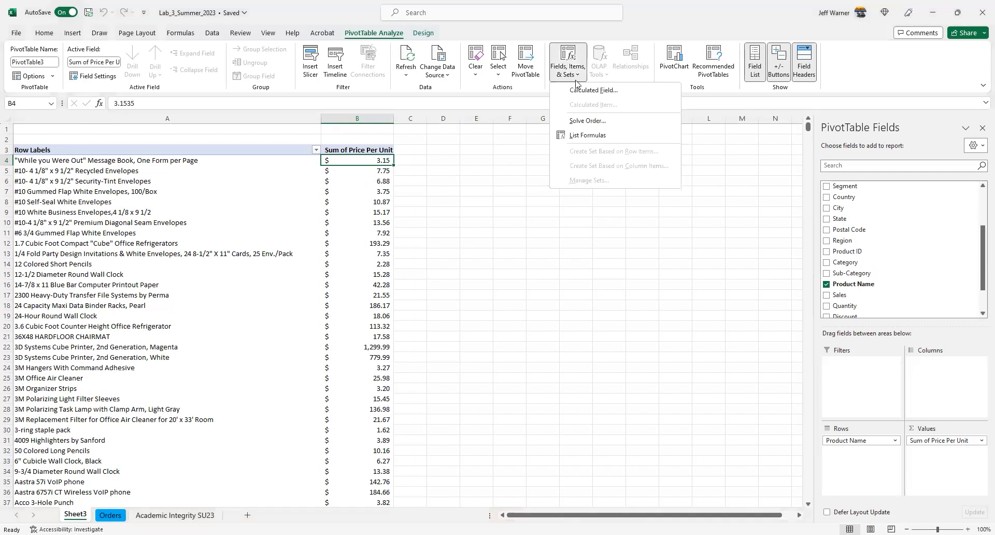
Step: Start a calculated field named 5% Price Increase and insert the Price Per Unit field into its formula
left_click(205, 166)
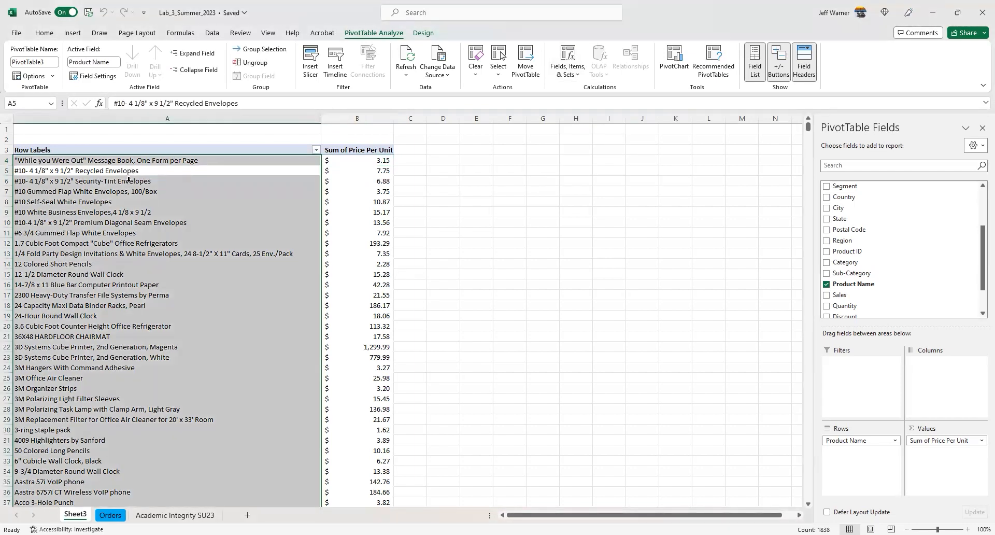
left_click(569, 65)
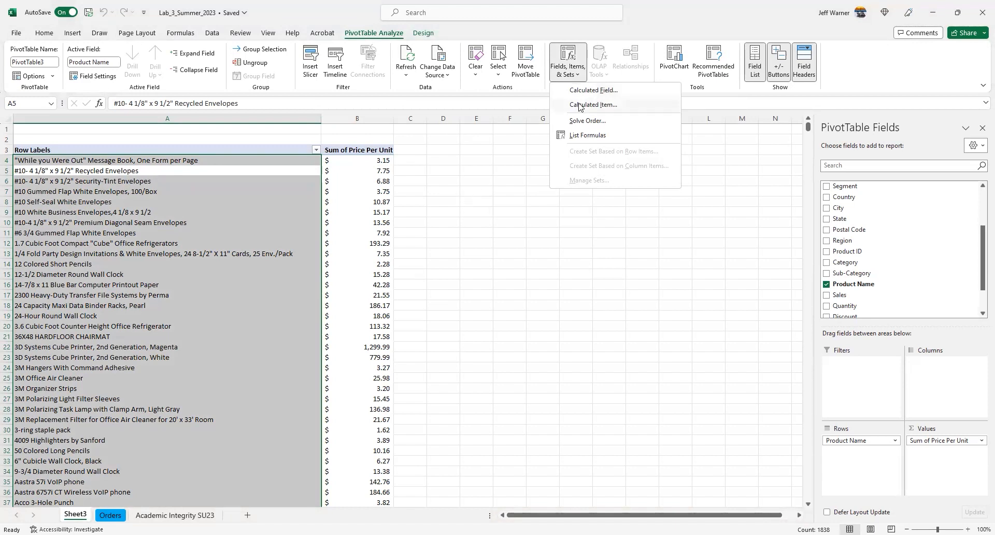
left_click(586, 94)
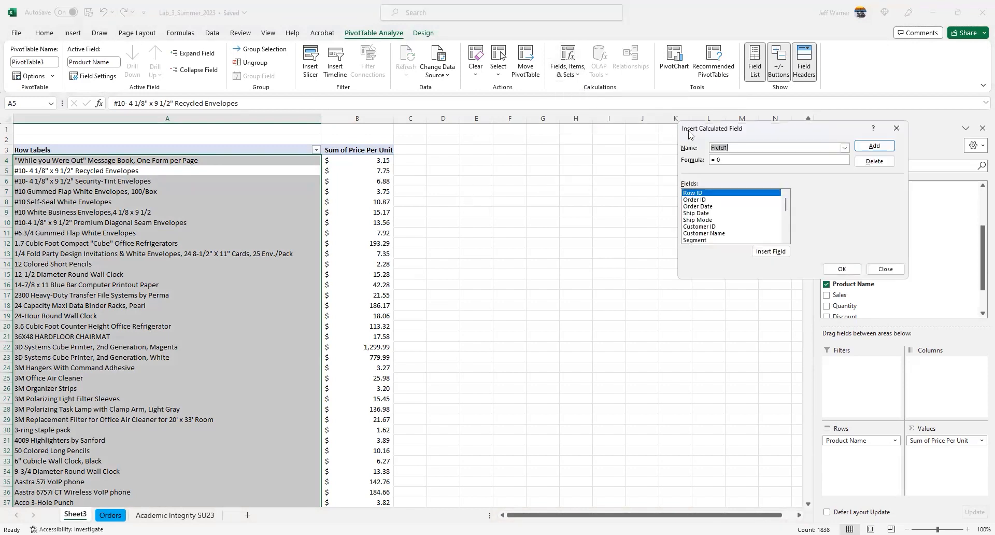
type("5% Price Increase")
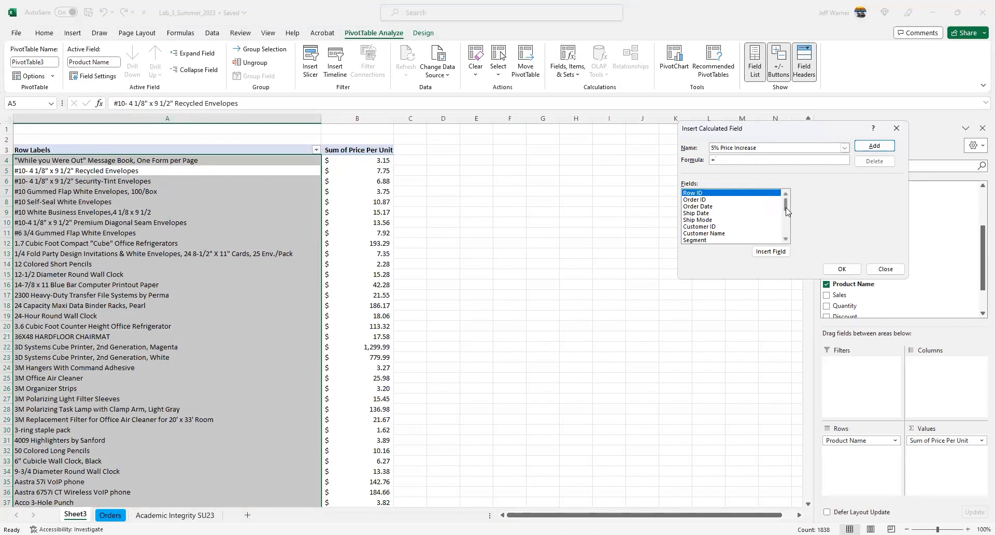
left_click_drag(786, 210, 788, 237)
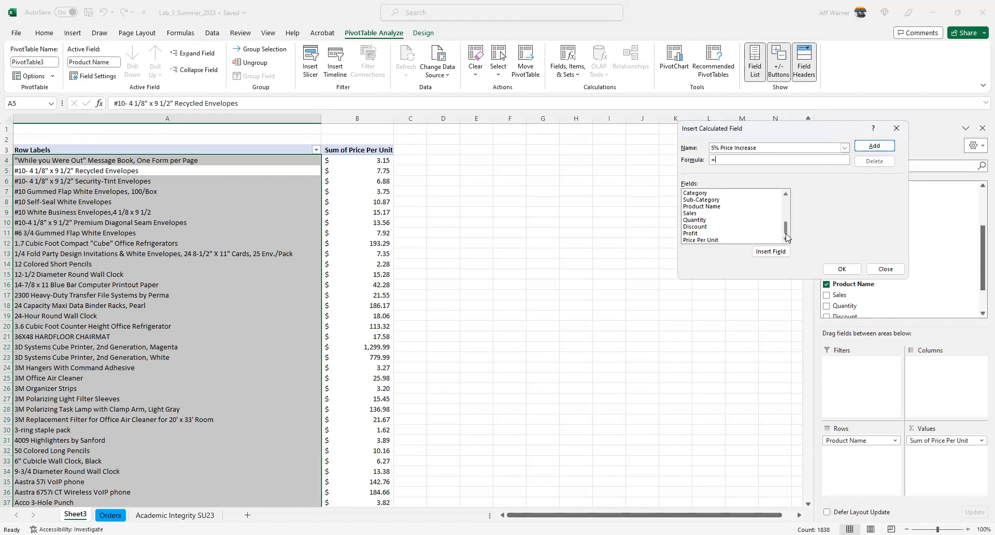
left_click(703, 240)
left_click(767, 254)
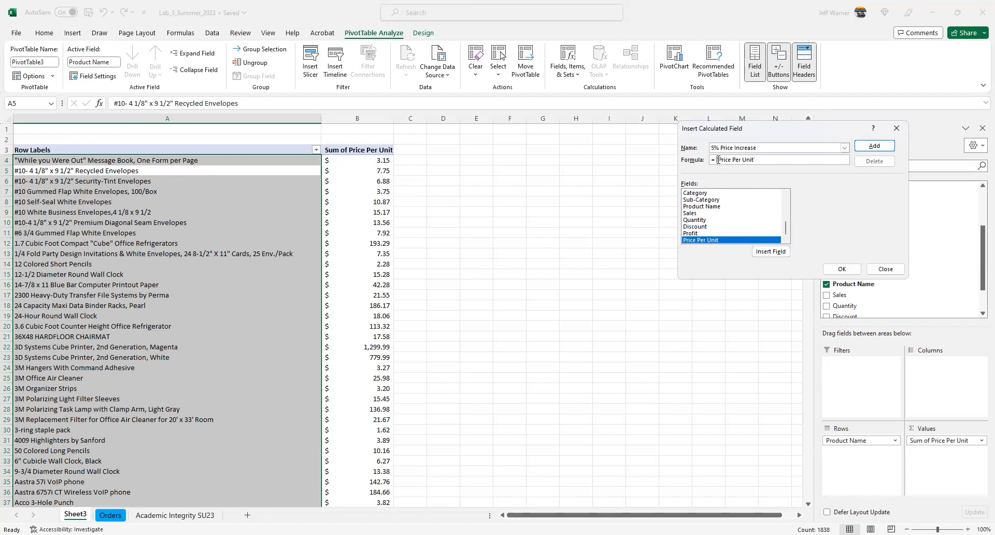
Step: Complete the formula as = ('Price Per Unit')+(.05* 'Price Per Unit') and add the calculated field to the PivotTable
type("(")
key("BackSpace")
type(")*")
left_click(765, 251)
left_click(874, 147)
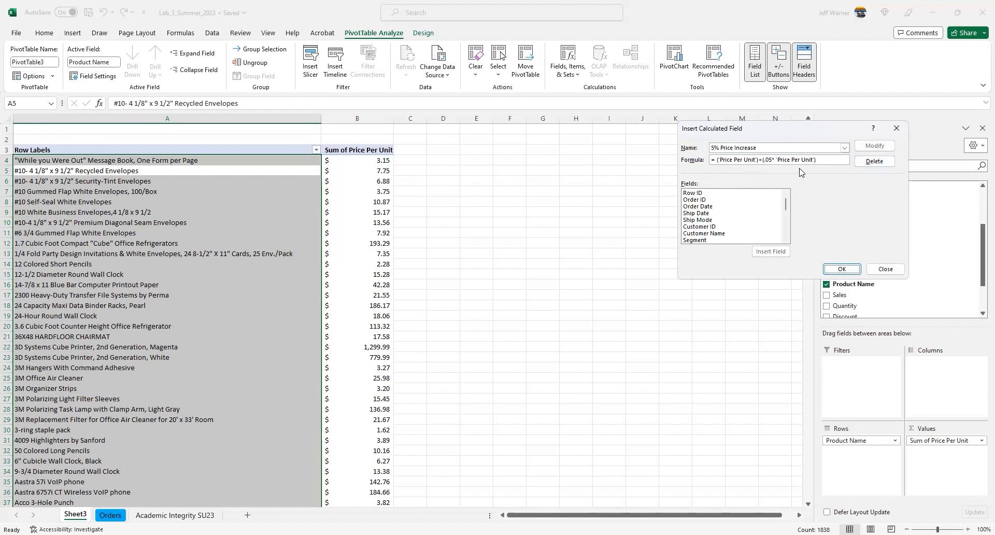
left_click(842, 267)
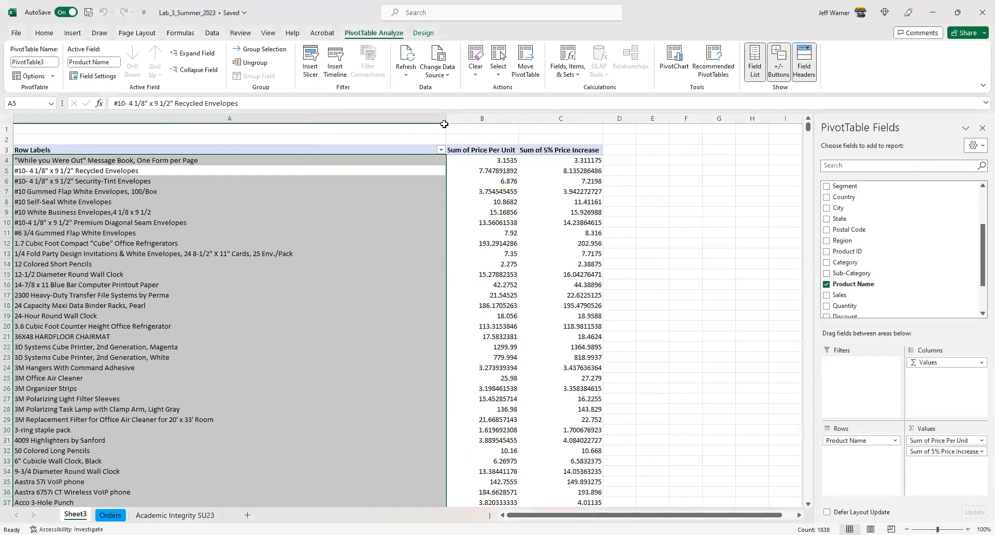
Step: Narrow the product names column and apply the dollar accounting number format to the Price Per Unit and 5% Price Increase columns
left_click_drag(446, 119, 333, 118)
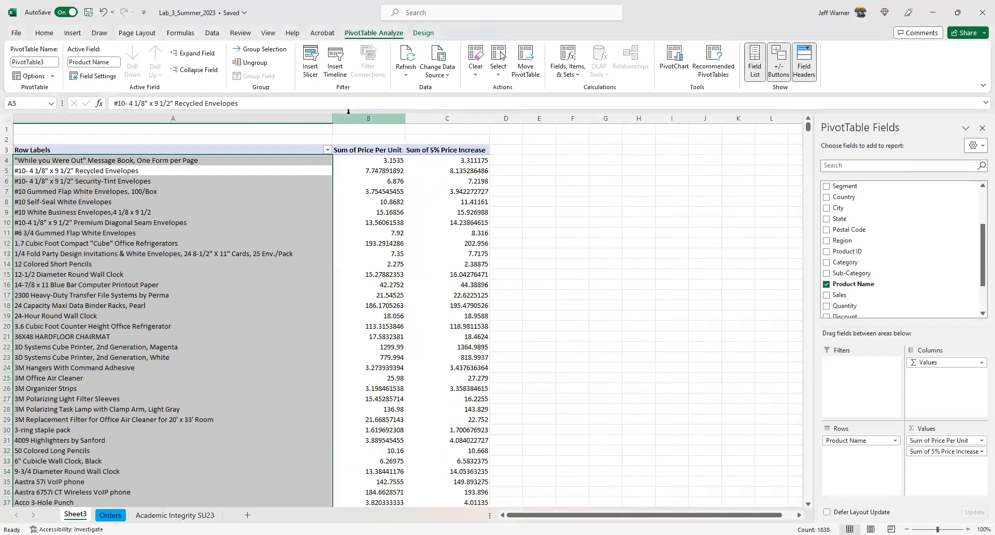
left_click(357, 115)
left_click(447, 118, "shift")
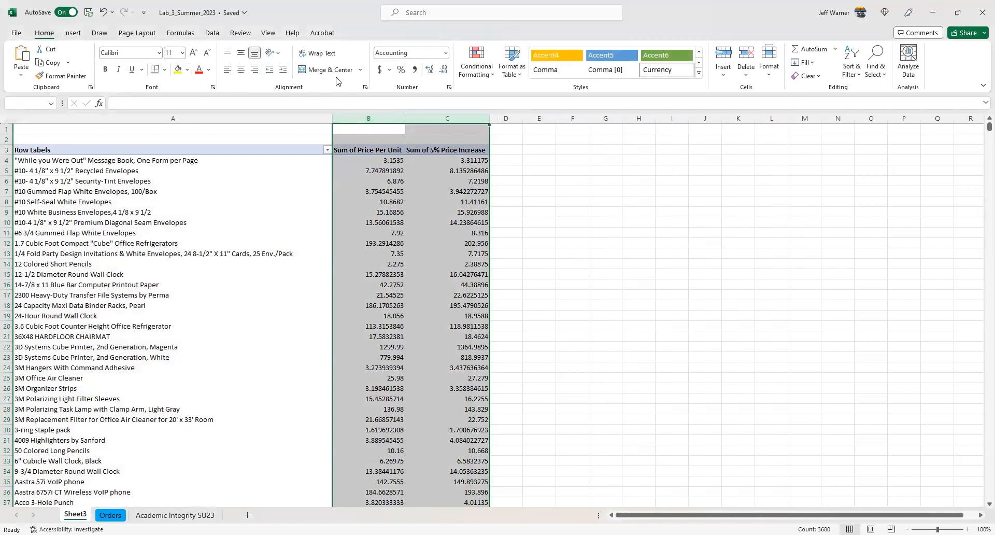
left_click(379, 71)
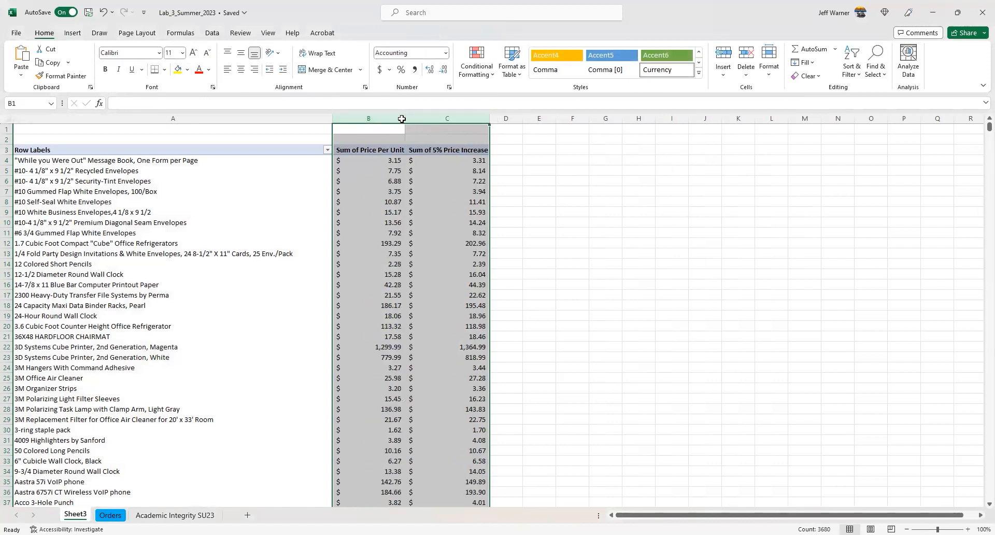
left_click(534, 239)
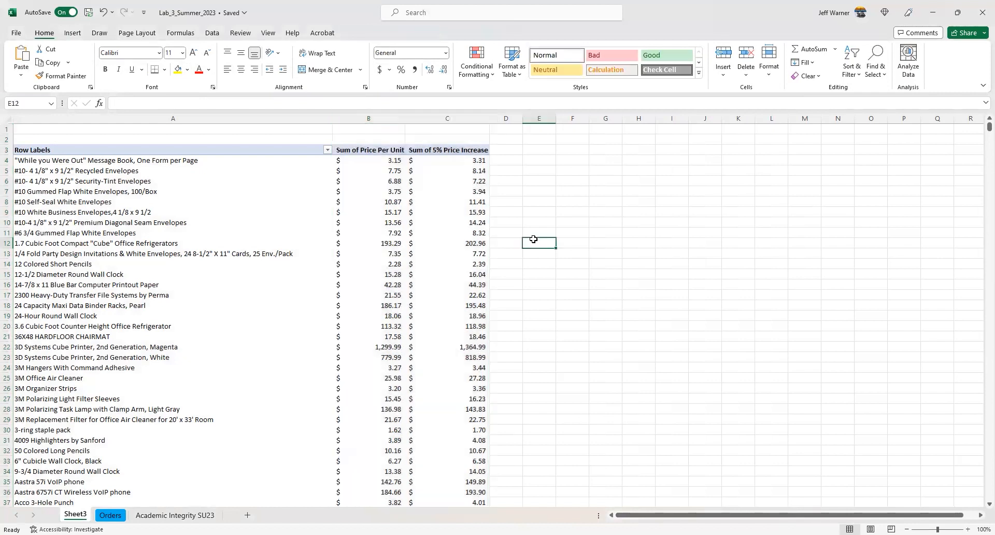
mouse_move(361, 160)
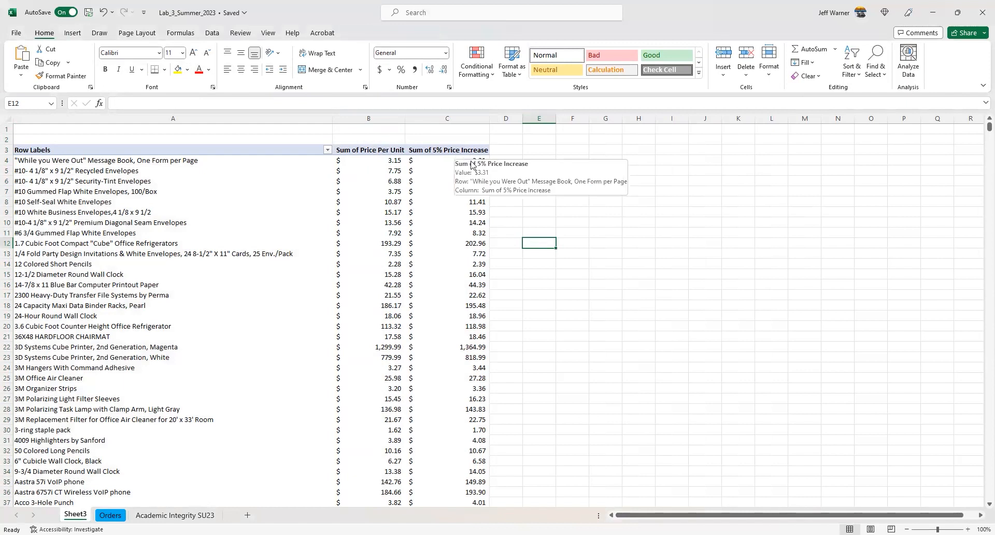
mouse_move(475, 164)
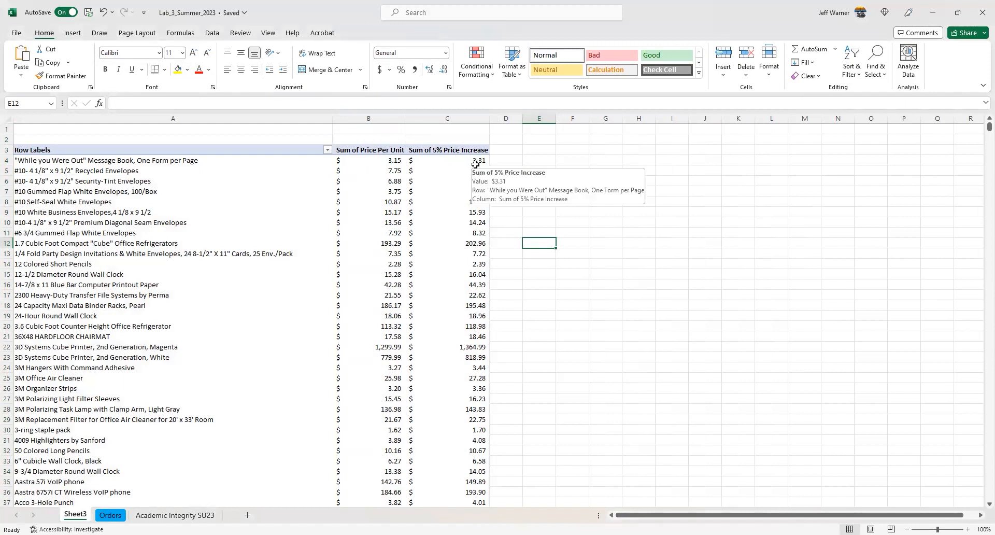
scroll(448, 447, "down", 2)
scroll(448, 448, "up", 2)
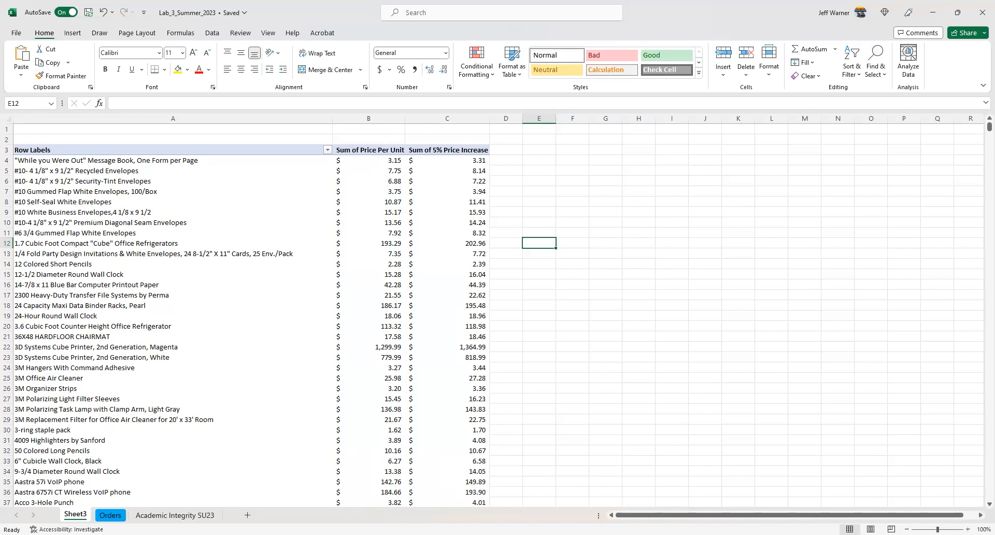
Step: Create a PivotTable on a new worksheet from all the data on the Orders sheet
left_click(106, 515)
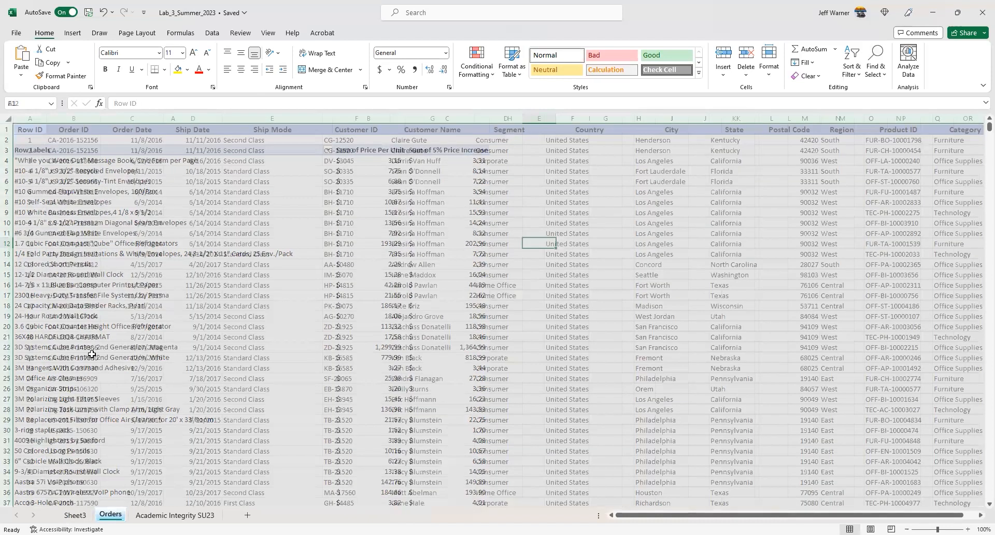
key("ctrl+a")
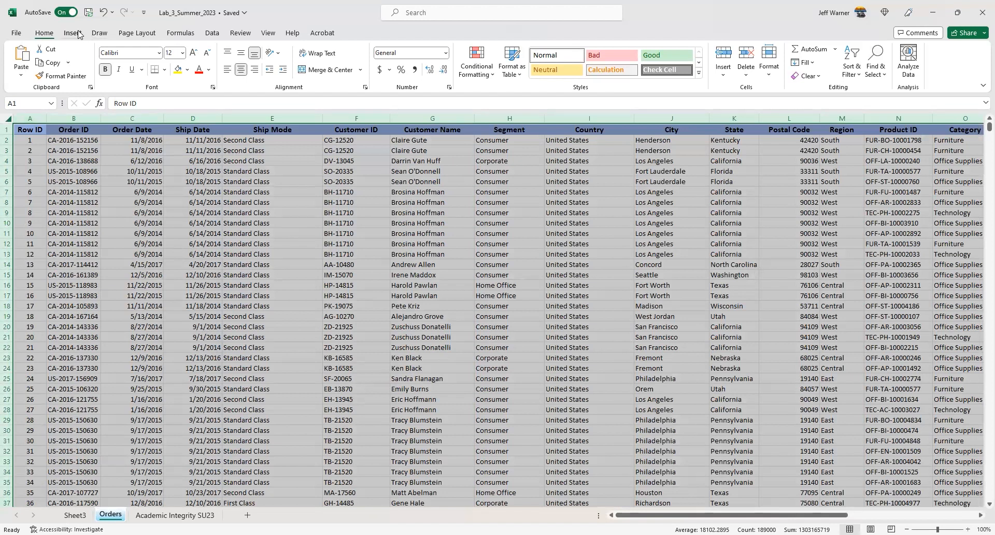
left_click(72, 33)
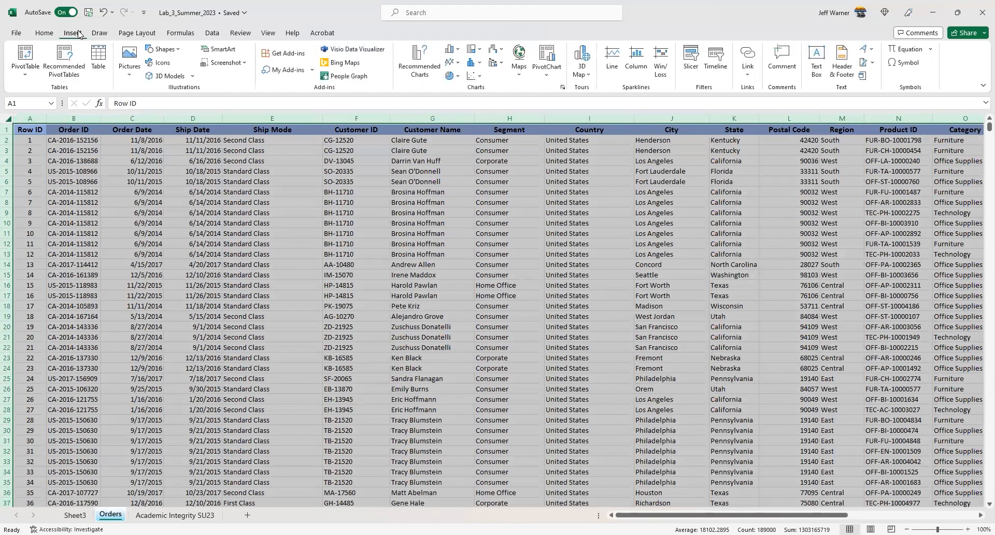
left_click(25, 76)
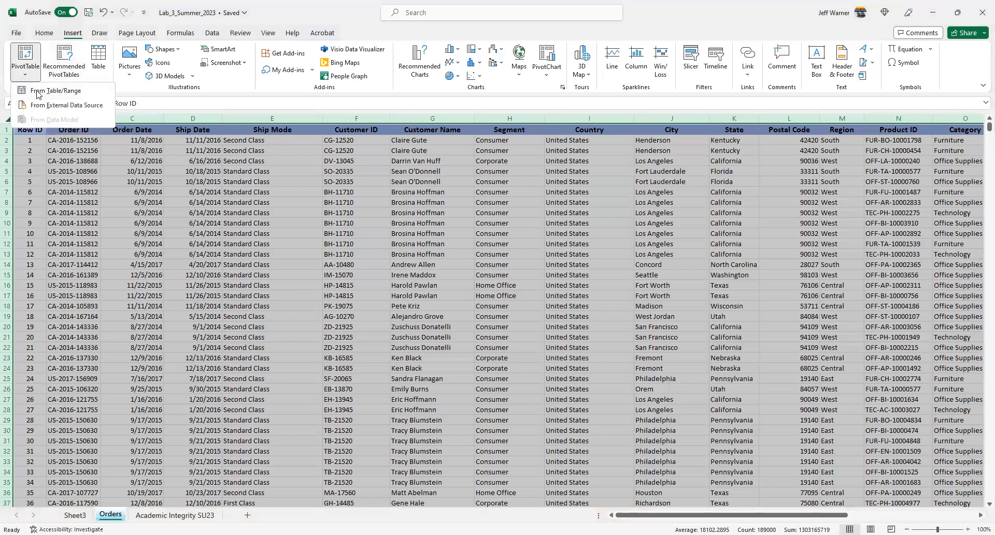
left_click(38, 92)
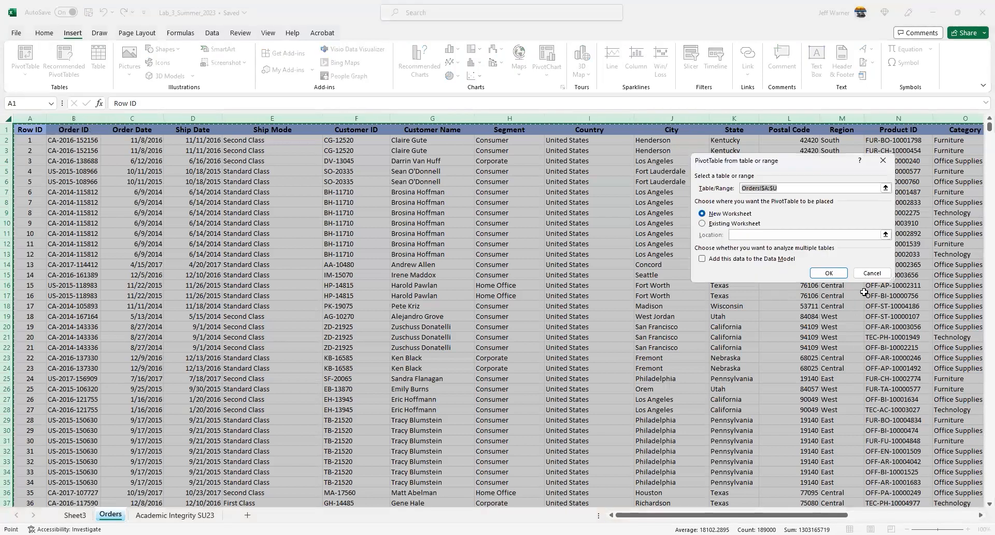
left_click(823, 277)
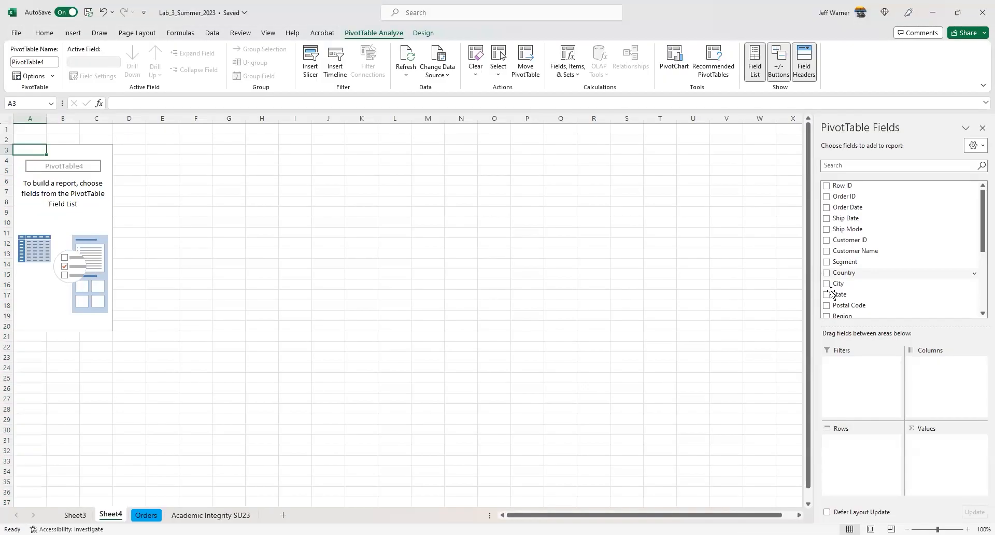
Step: Widen the PivotTable field list and add State as rows and Sales as summed values
left_click_drag(816, 335, 573, 320)
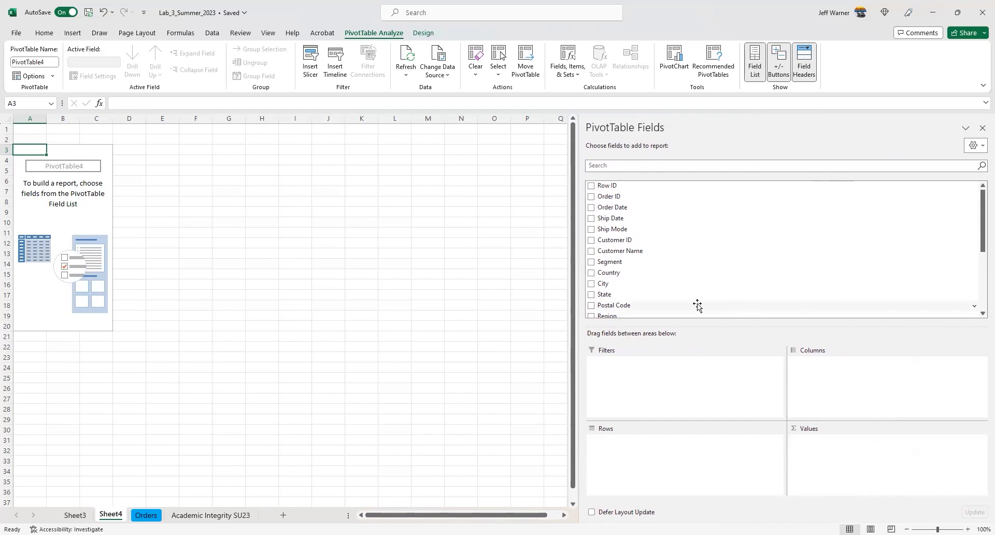
left_click(592, 294)
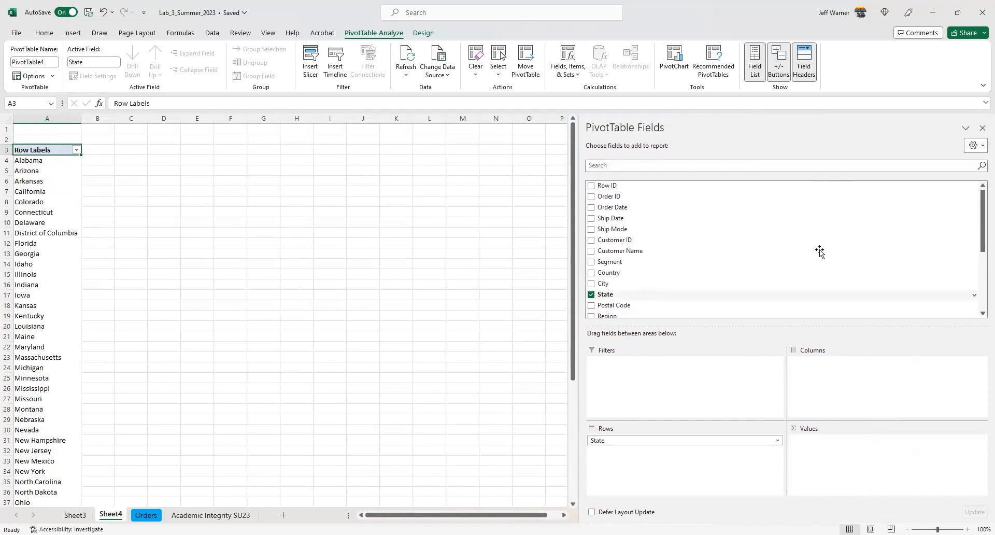
left_click_drag(980, 251, 981, 296)
left_click(592, 273)
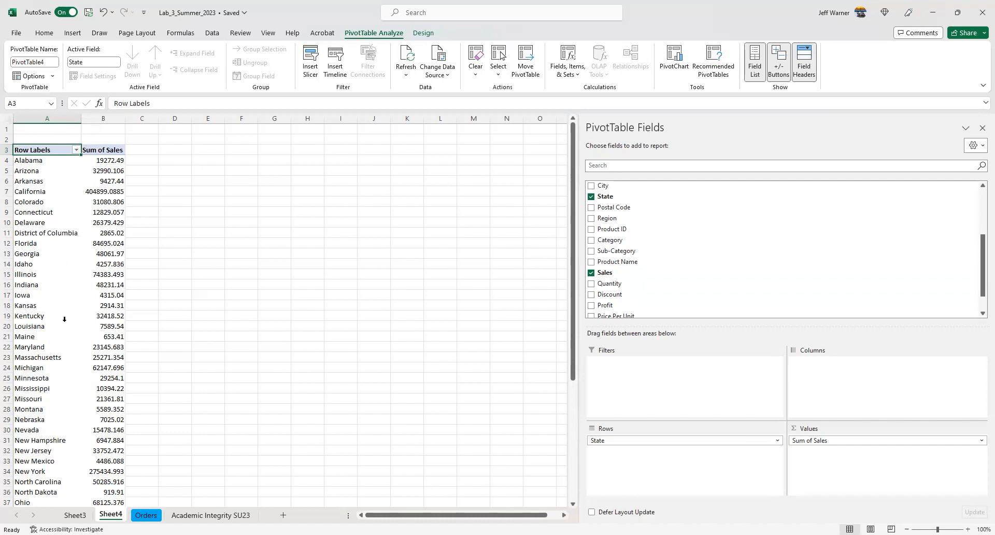
Step: Start a calculated item named Mid-Atlantic States in the State field, with its formula reduced to an equals sign
scroll(64, 319, "down", 8)
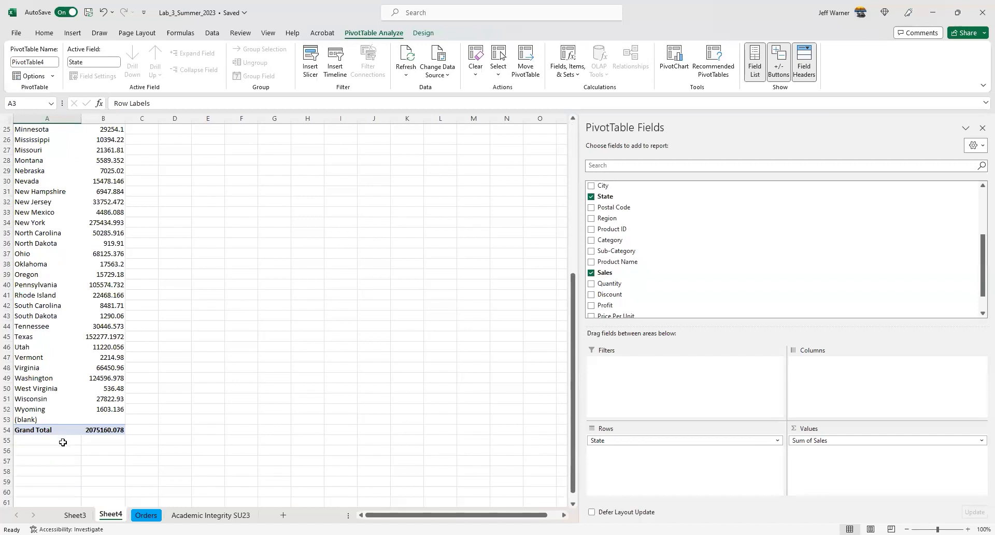
scroll(79, 285, "up", 6)
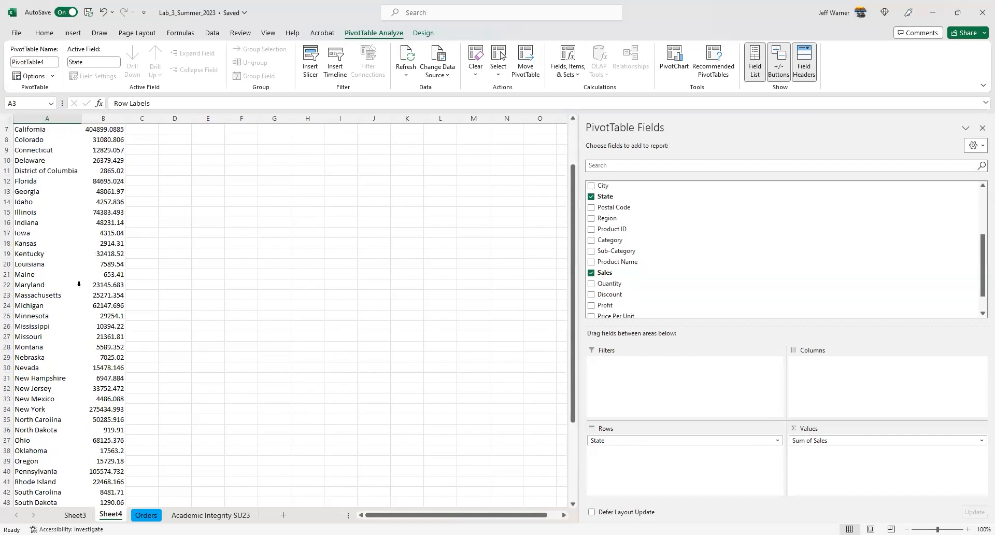
scroll(79, 284, "up", 2)
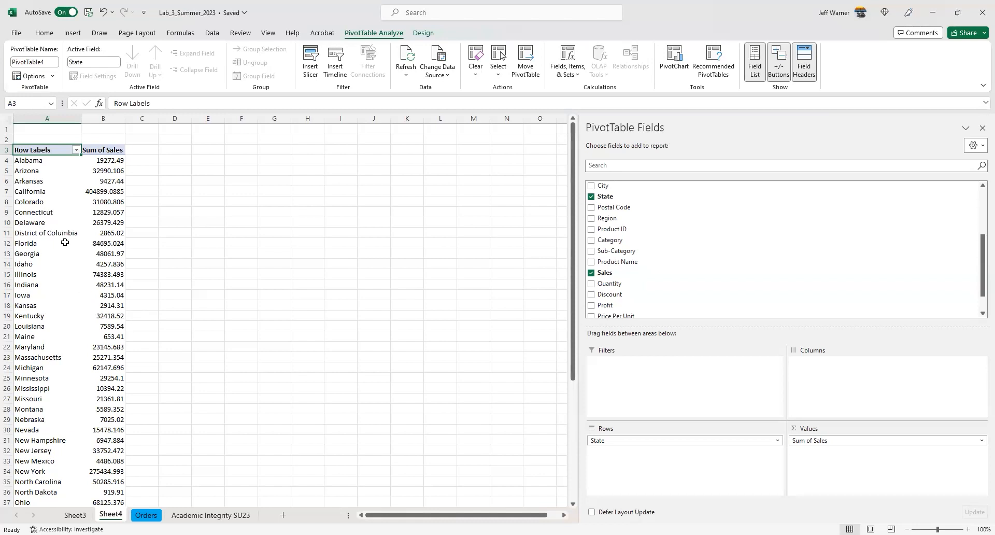
left_click(37, 211)
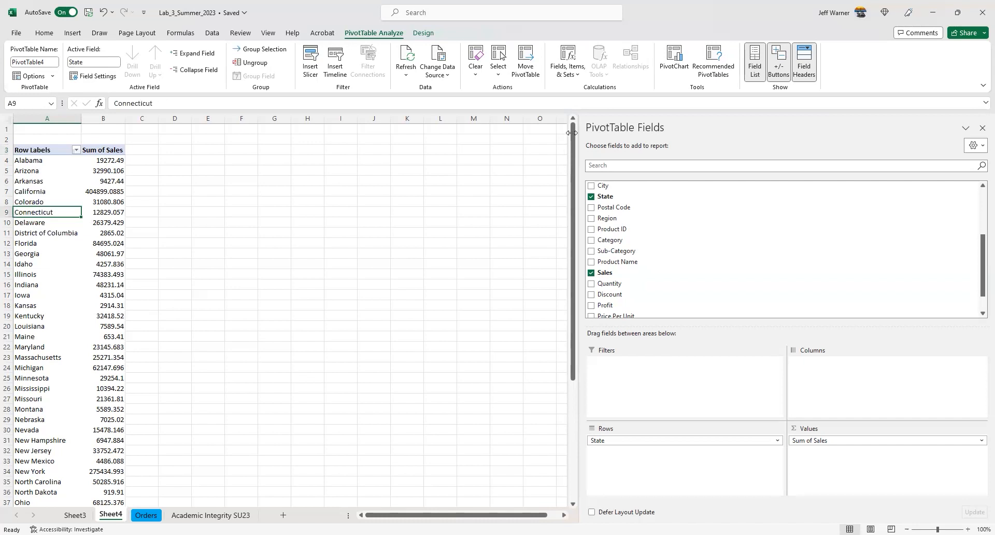
left_click(574, 78)
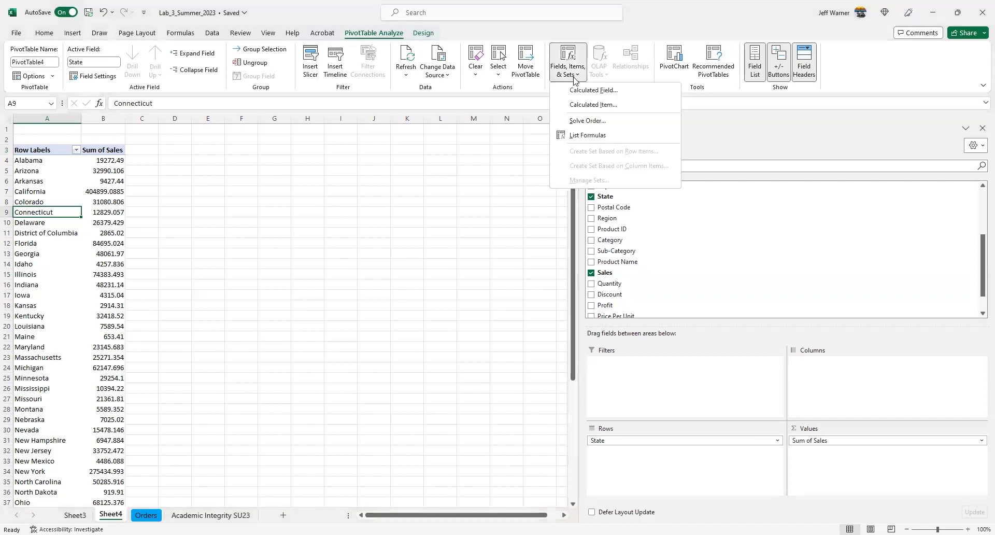
left_click(577, 106)
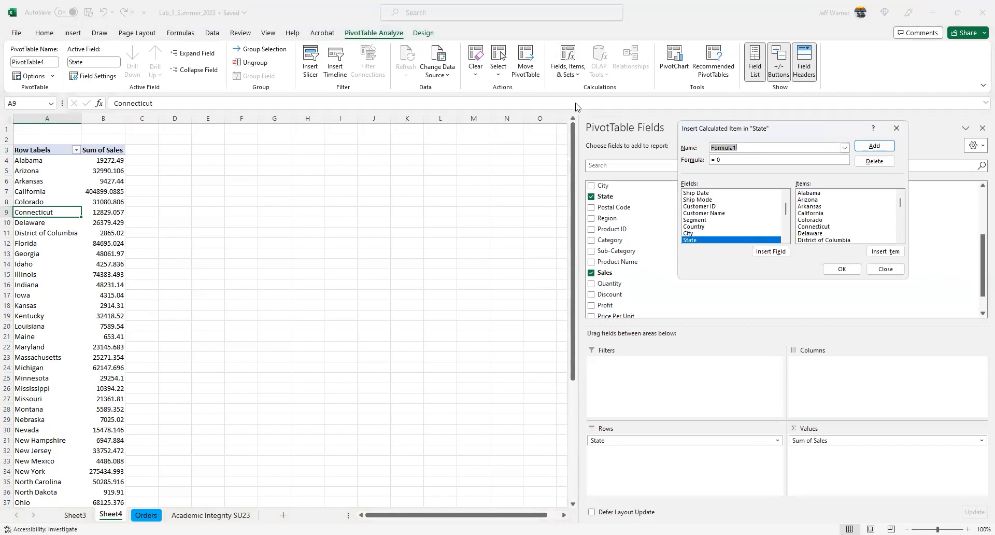
type("Mid-Atlantic States")
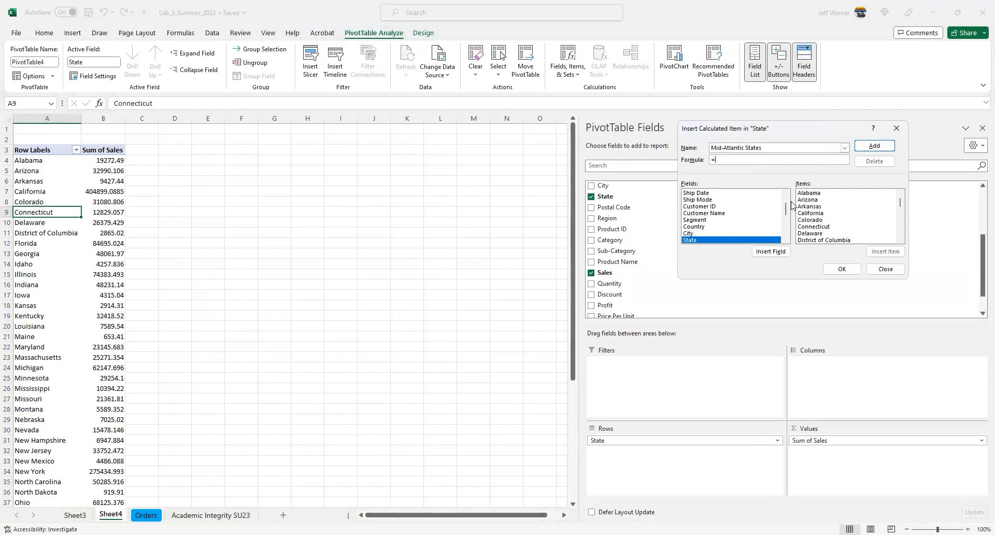
Step: Insert the Delaware and Maryland items into the calculated item's formula, following each with a plus sign
left_click(837, 234)
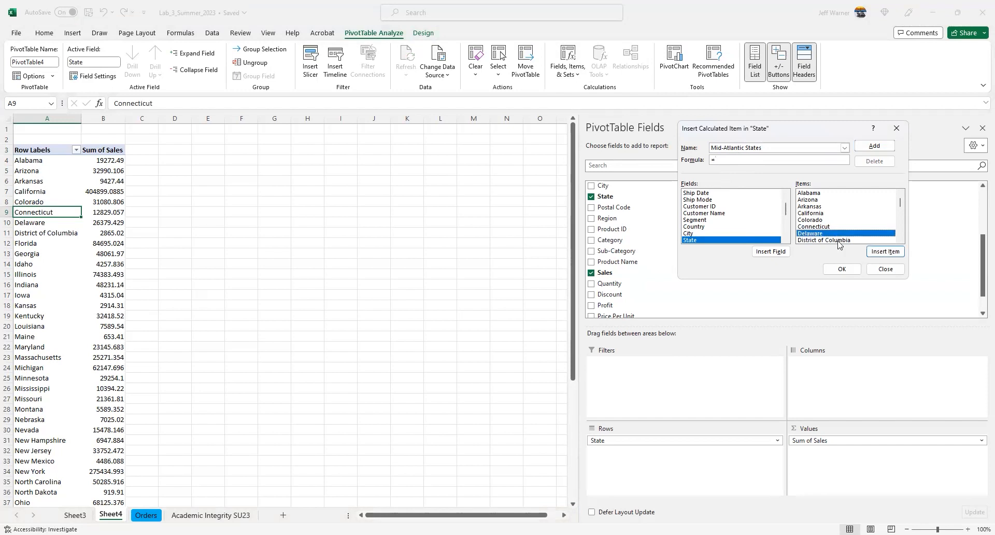
left_click(879, 253)
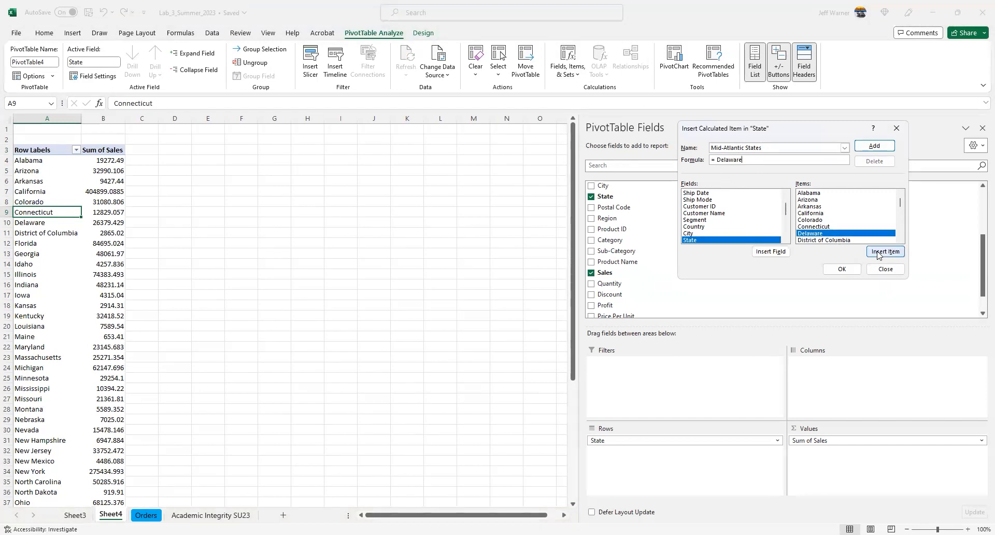
type("+")
scroll(893, 238, "down", 5)
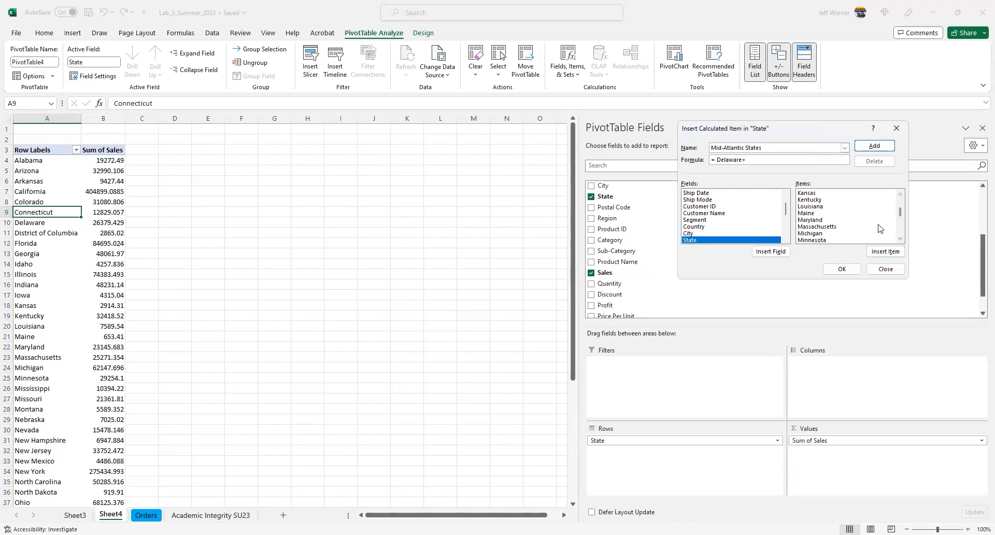
left_click(879, 228)
left_click(880, 220)
left_click(879, 252)
type("+")
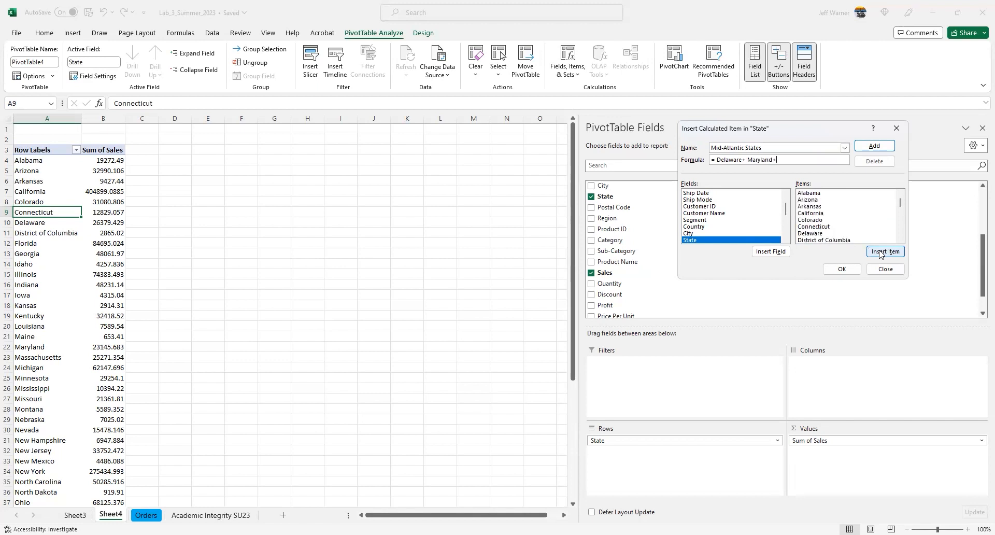
Step: Insert the New Jersey item into the Mid-Atlantic States formula, followed by a plus sign
left_click(901, 219)
left_click(901, 218)
left_click_drag(901, 213, 901, 222)
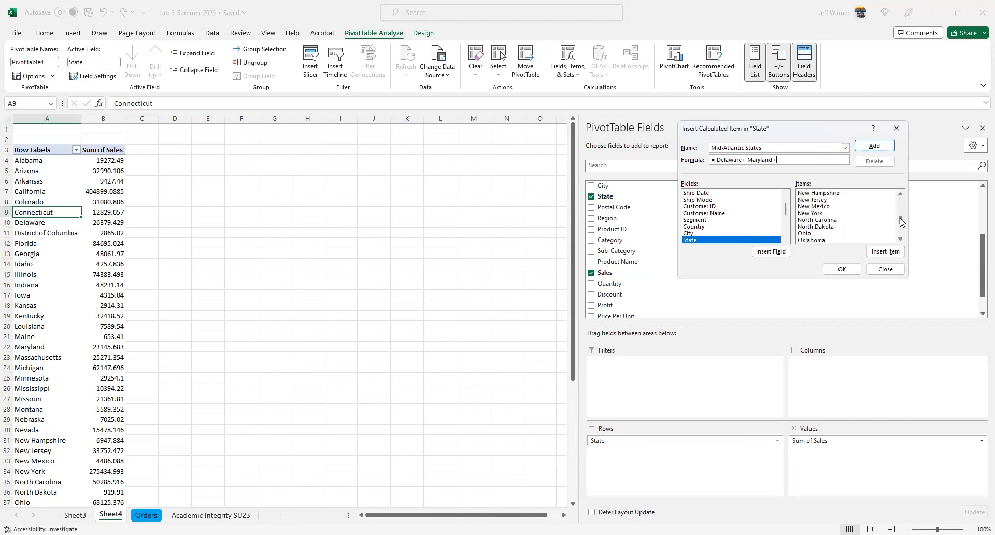
left_click(875, 200)
left_click(883, 253)
type("+")
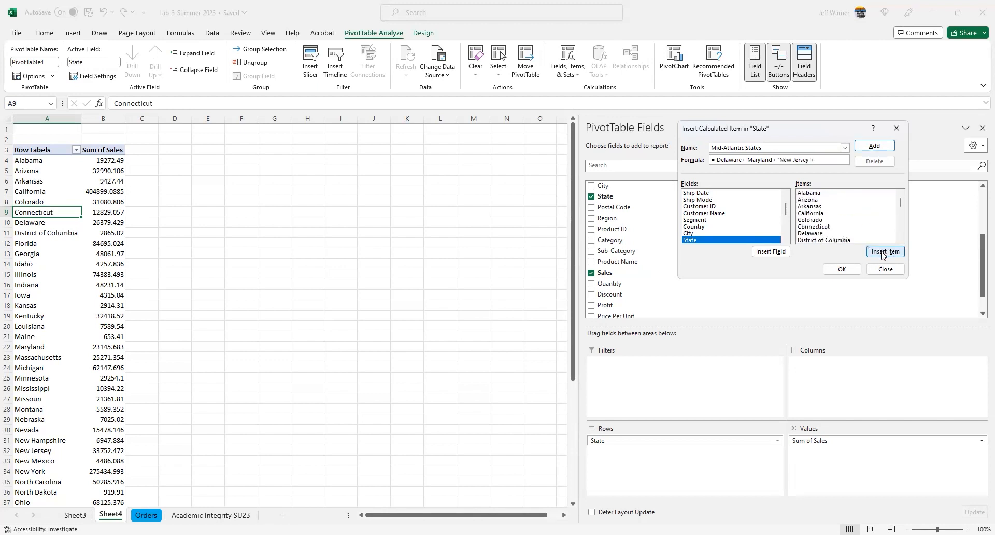
Step: Insert the Pennsylvania item into the Mid-Atlantic States formula, followed by a plus sign
scroll(899, 223, "down", 7)
scroll(900, 222, "down", 3)
left_click(876, 235)
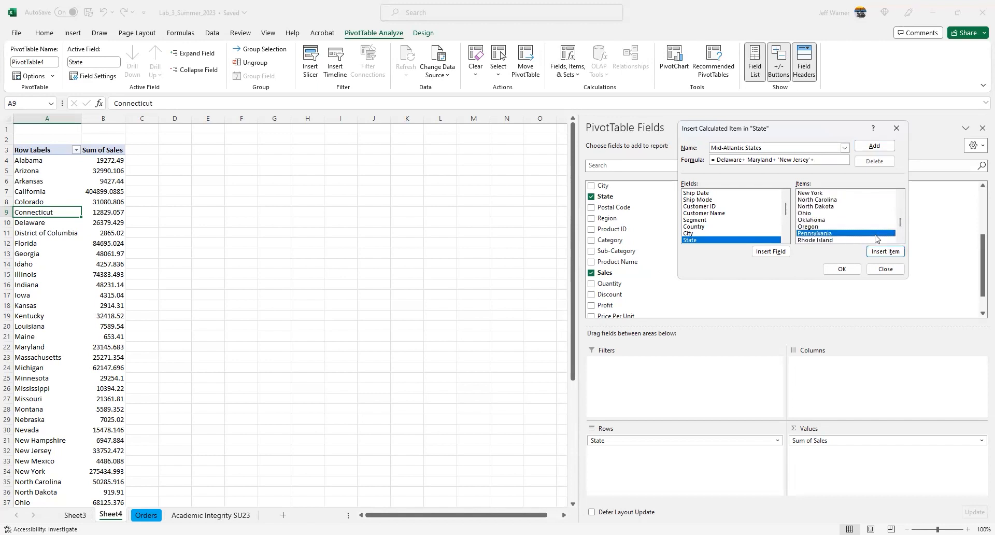
left_click(886, 251)
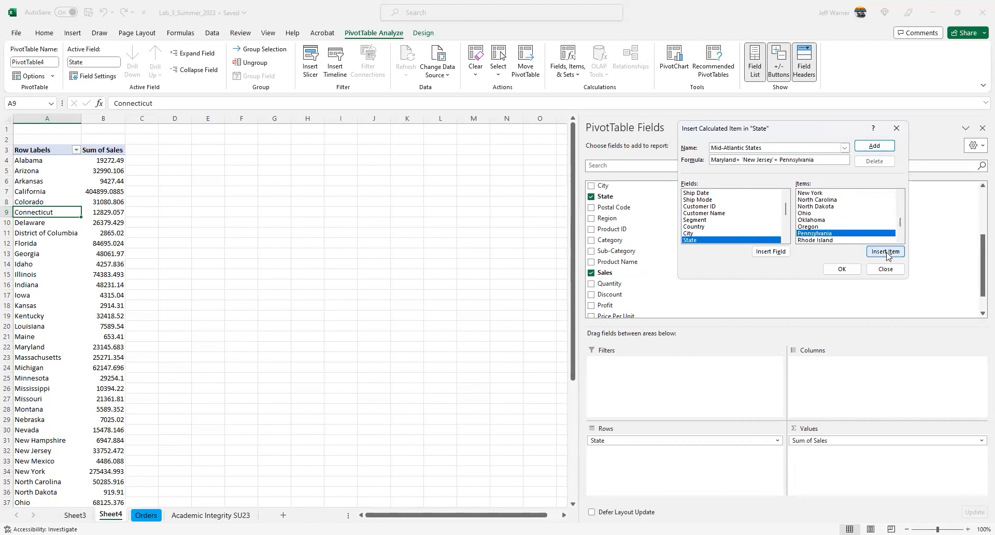
type("+")
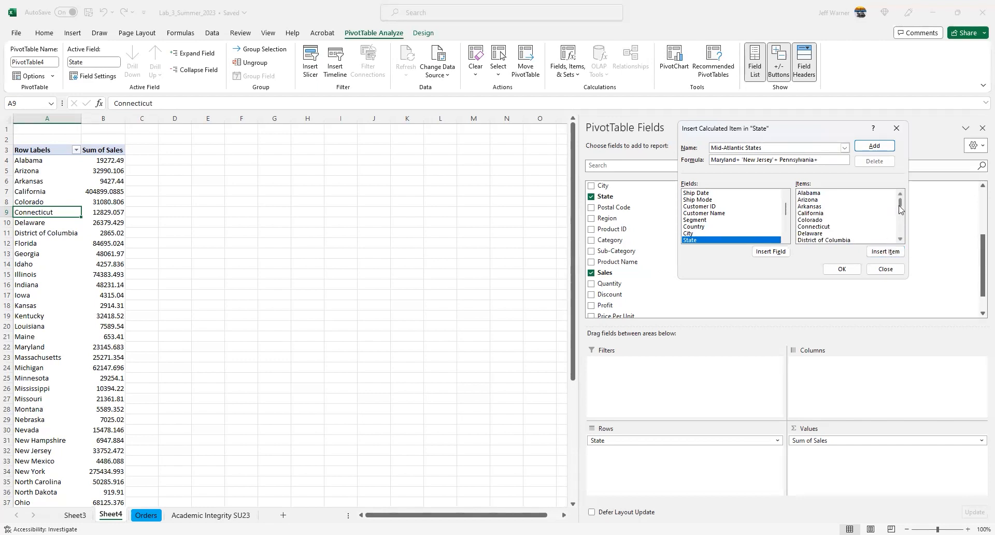
Step: Insert the New York item as the last term of the Mid-Atlantic States formula
scroll(901, 213, "down", 7)
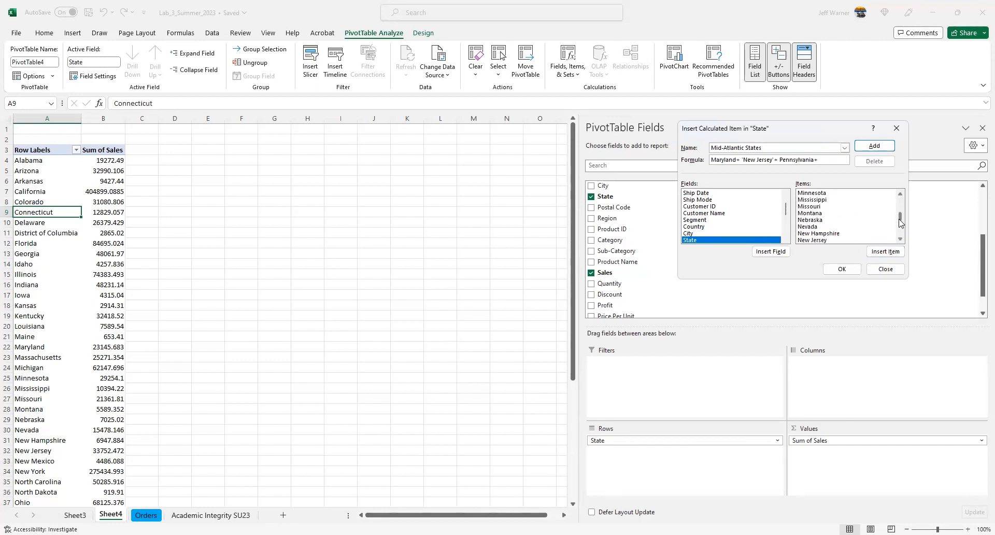
left_click(900, 239)
left_click(900, 239)
left_click(901, 238)
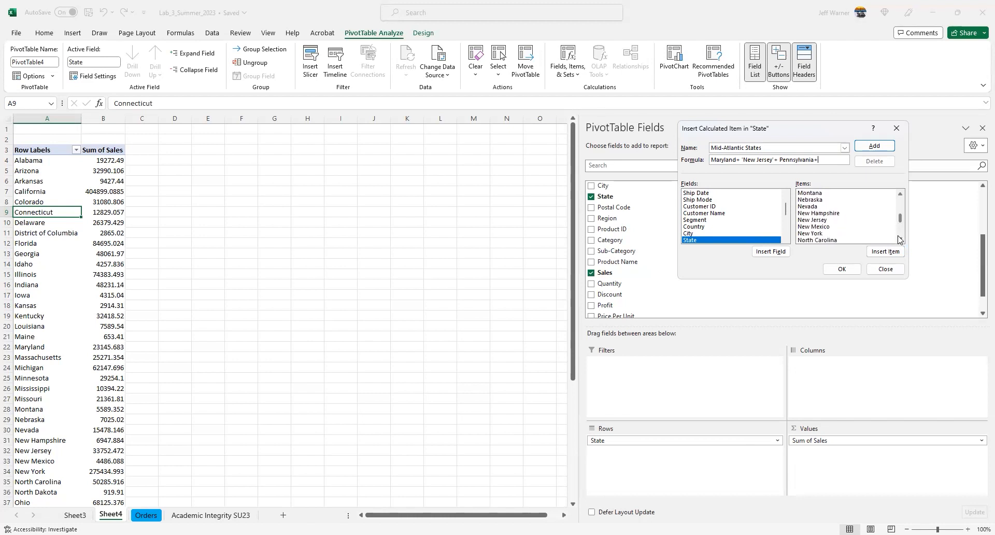
left_click(878, 234)
left_click(885, 251)
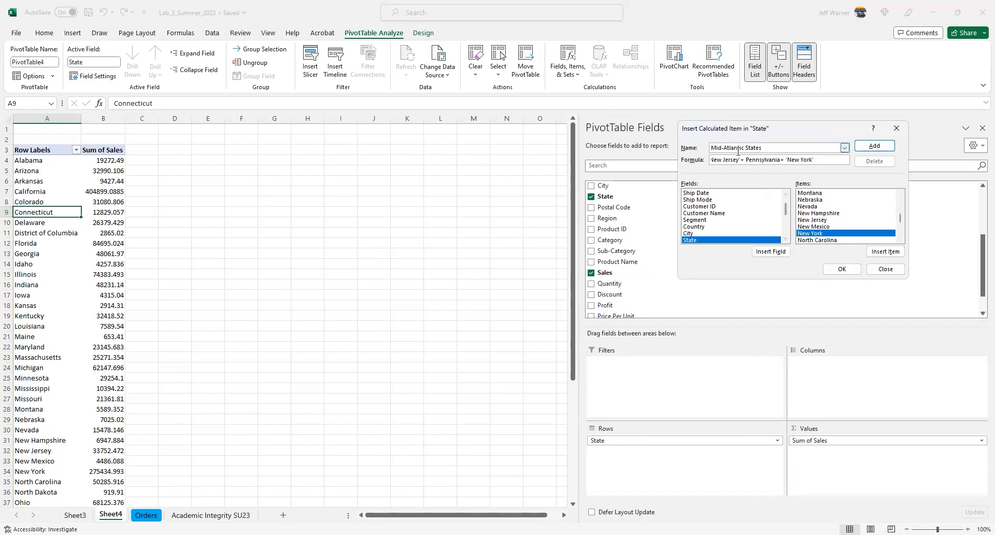
Step: Confirm the Mid-Atlantic States calculated item and check its row near the end of the PivotTable
left_click_drag(734, 158, 704, 158)
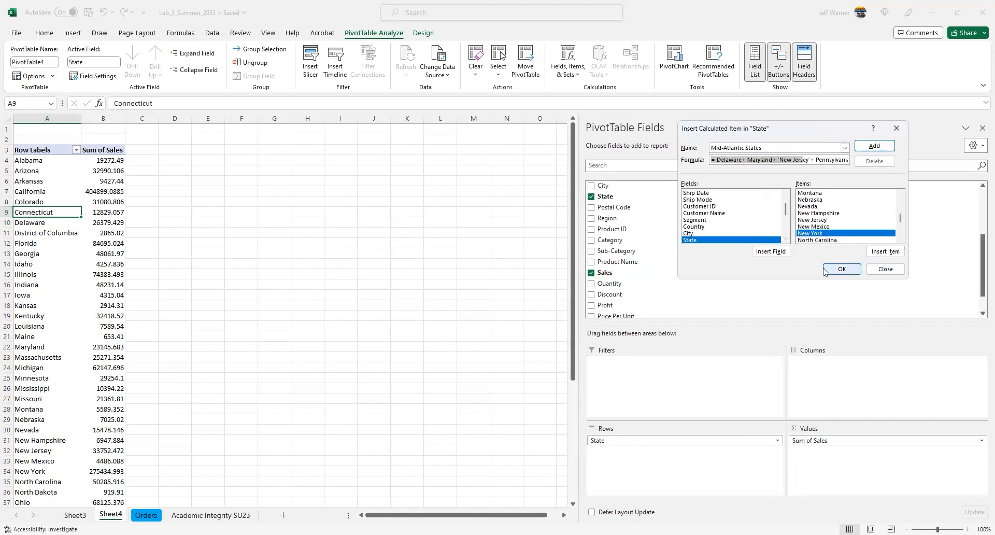
left_click(841, 270)
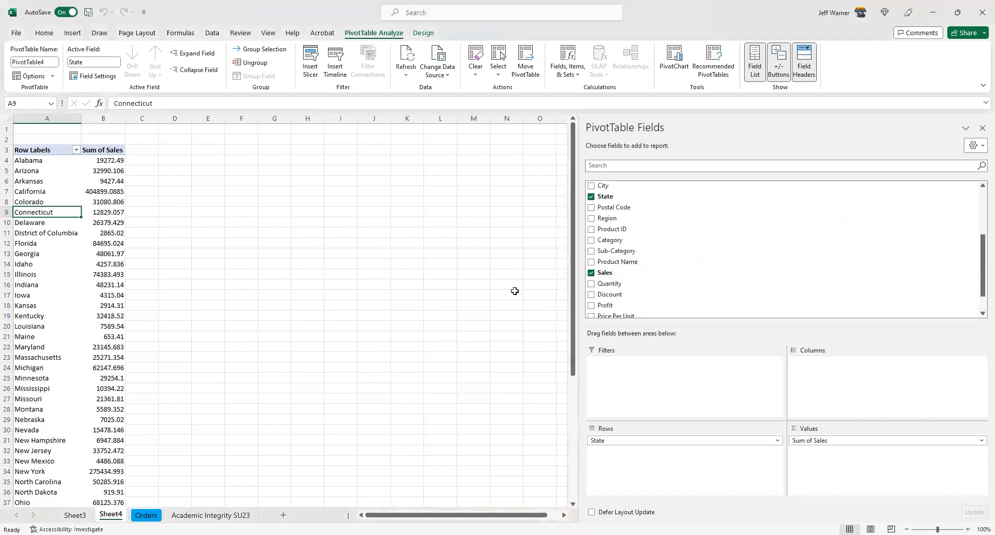
scroll(502, 308, "down", 6)
scroll(501, 309, "down", 2)
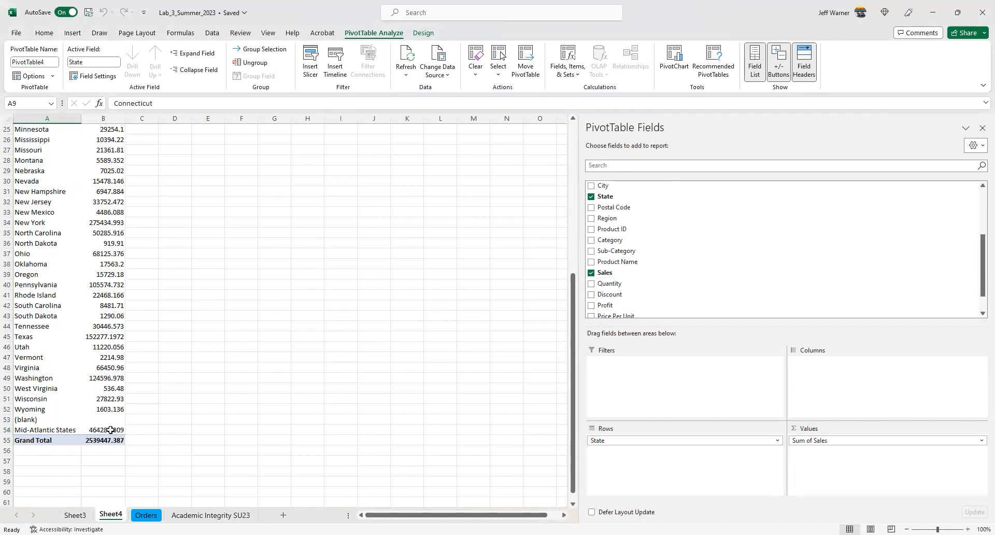
Step: List the PivotTable's calculated field and calculated item formulas on a new sheet
mouse_move(115, 431)
left_click(577, 79)
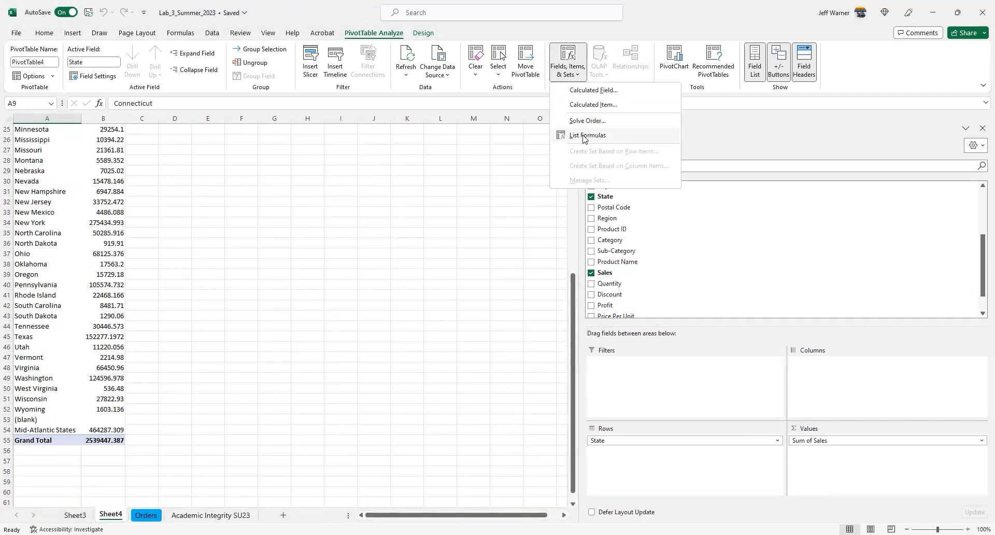
left_click(584, 136)
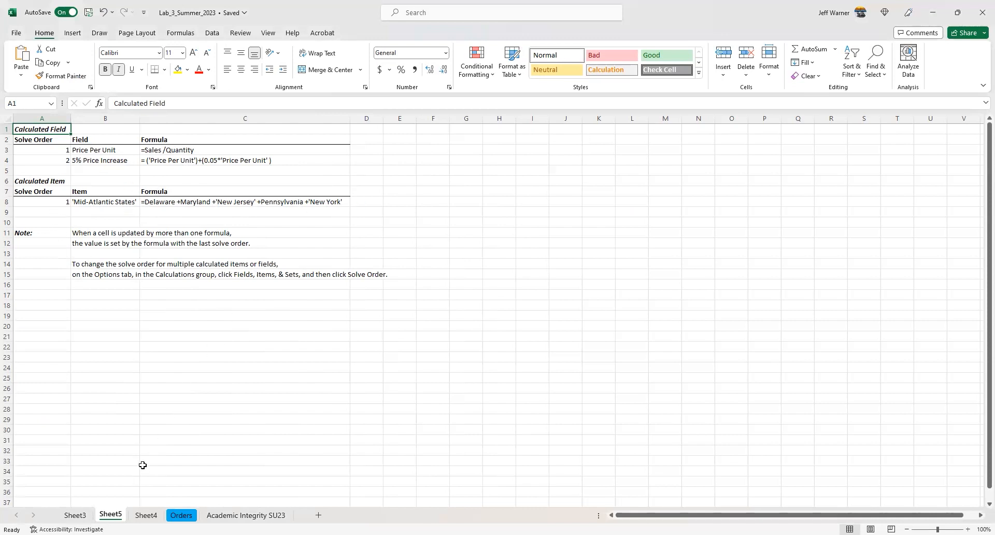
Step: Narrow the Row Labels column of the price PivotTable on Sheet3 so it fits the product names more closely
left_click(76, 514)
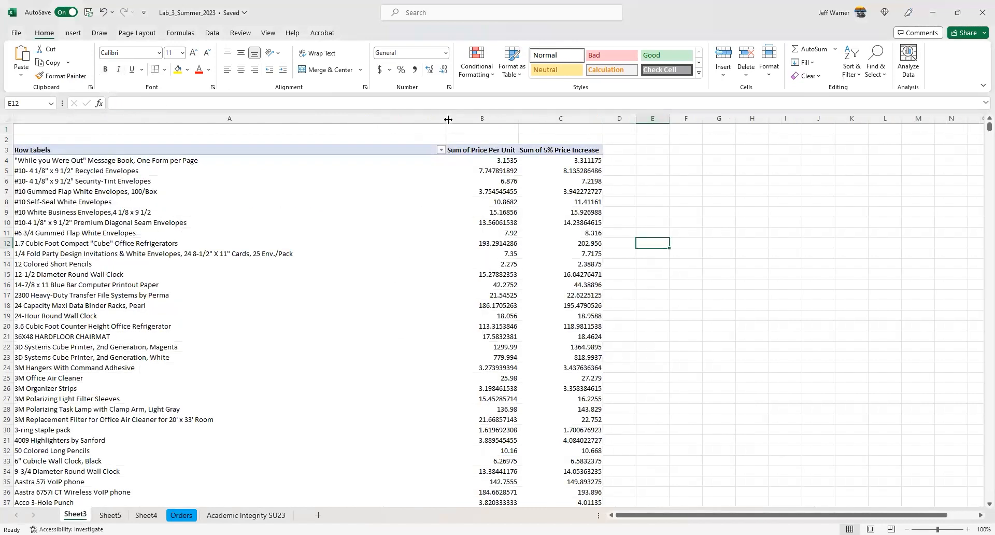
left_click_drag(446, 118, 343, 118)
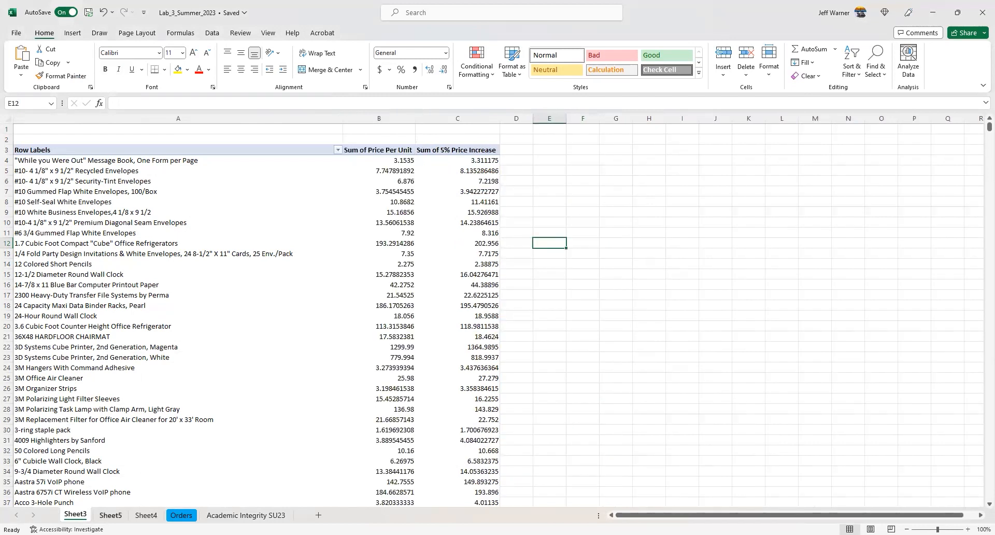
Step: Apply the dollar Accounting format to the whole Sum of Sales column on Sheet4 and review the formatted rows
left_click(110, 514)
left_click(146, 515)
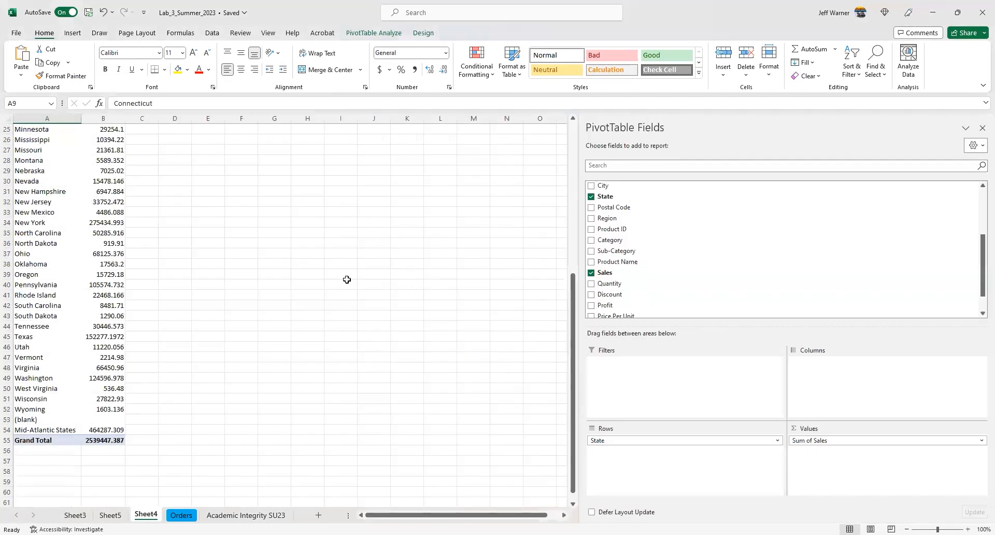
scroll(347, 280, "up", 8)
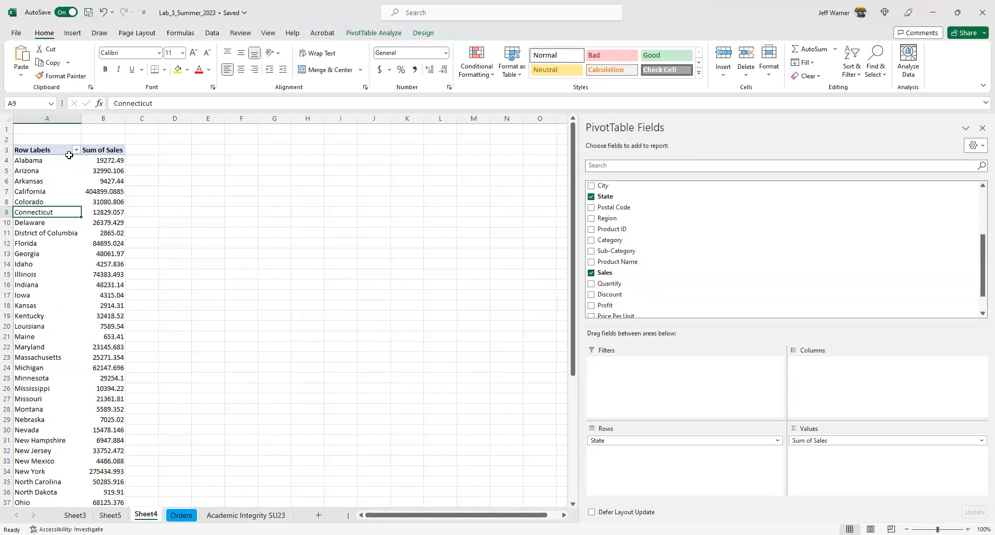
left_click(98, 118)
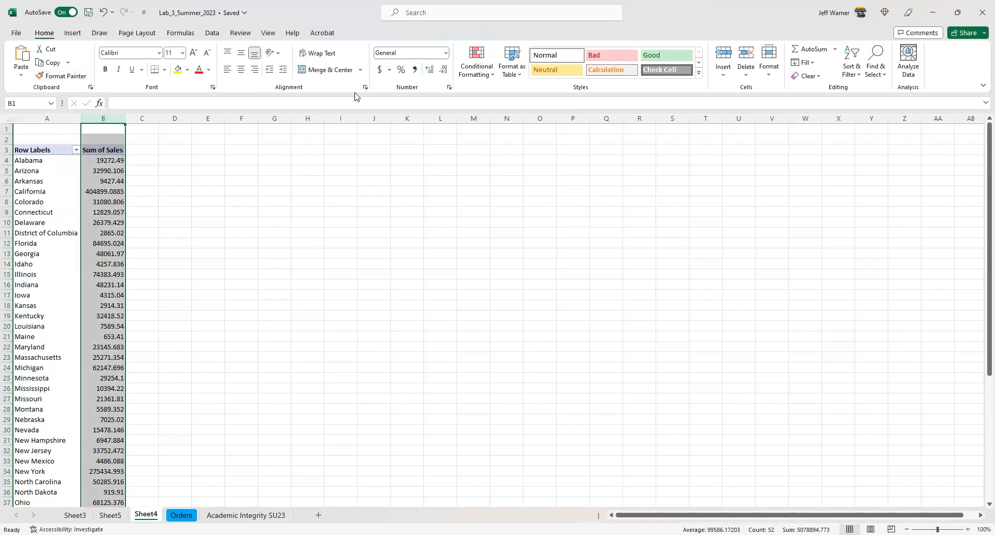
left_click(380, 69)
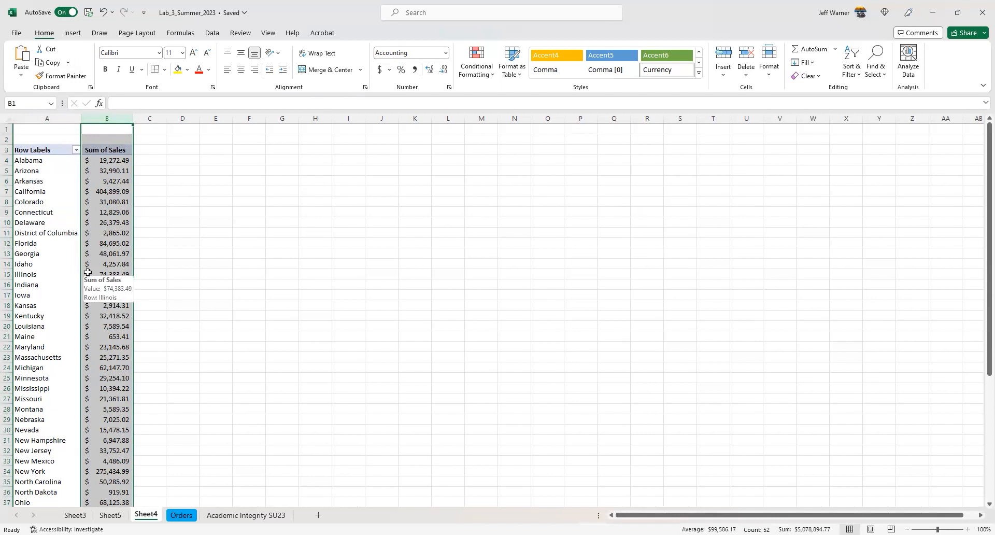
scroll(83, 301, "down", 13)
scroll(78, 330, "up", 3)
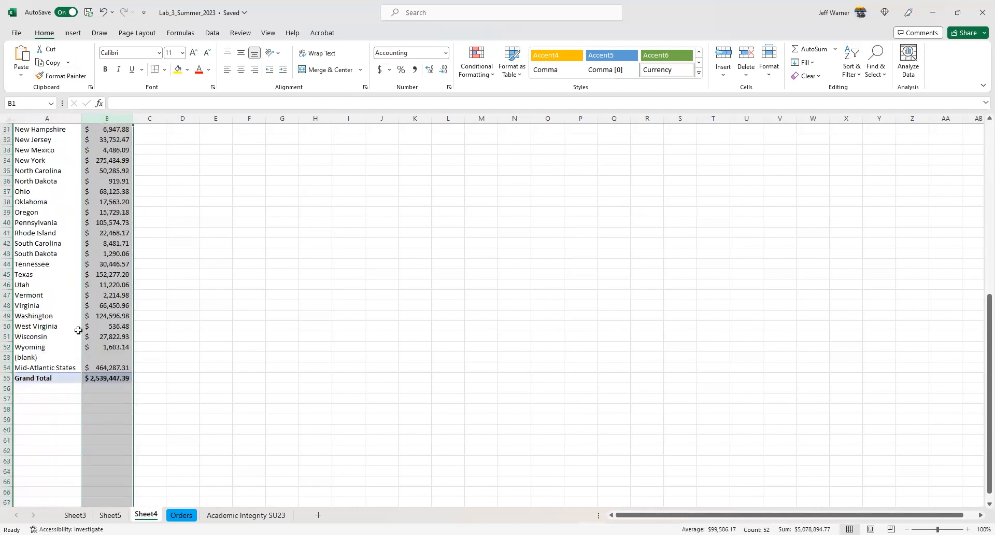
scroll(78, 330, "up", 5)
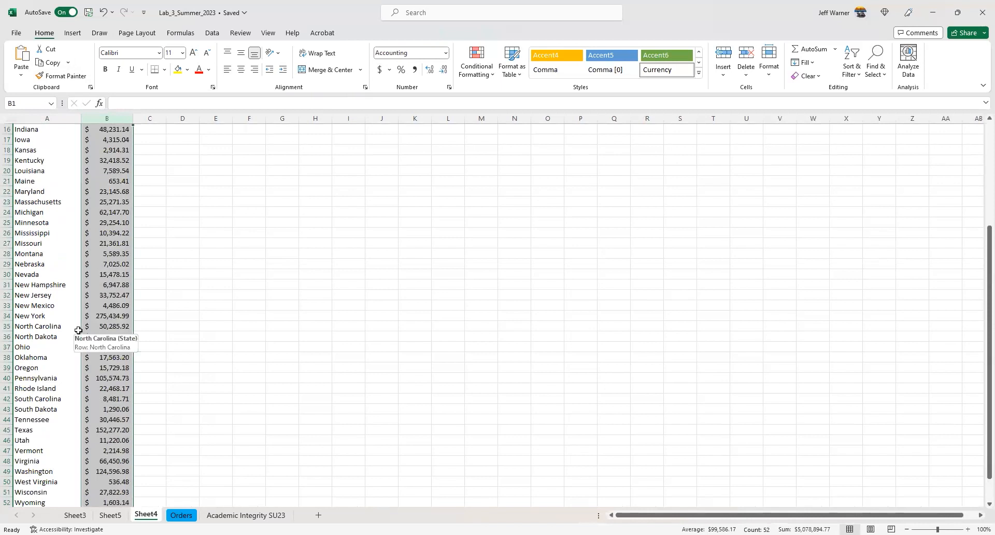
scroll(78, 330, "up", 5)
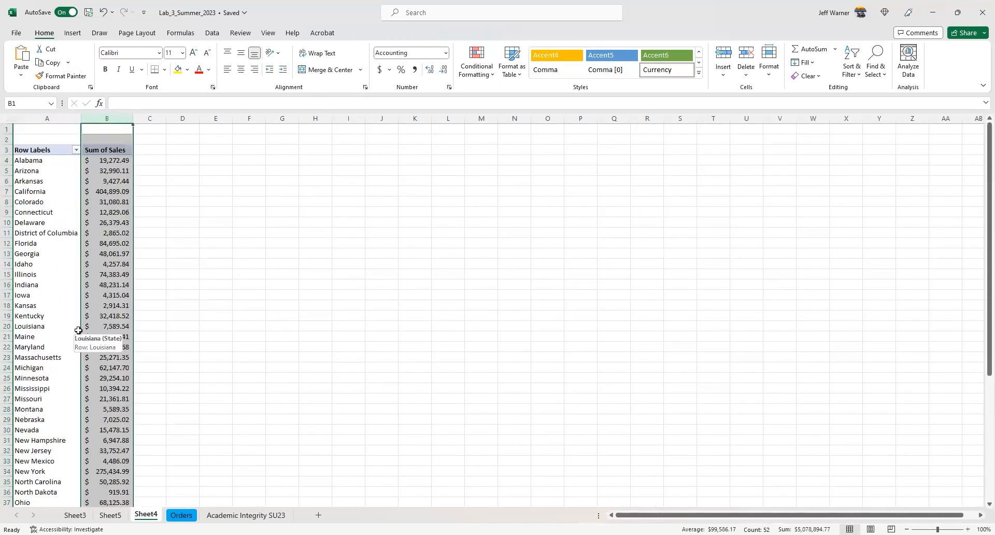
Step: Filter the PivotTable's State field to show only the Mid-Atlantic States item
left_click(52, 181)
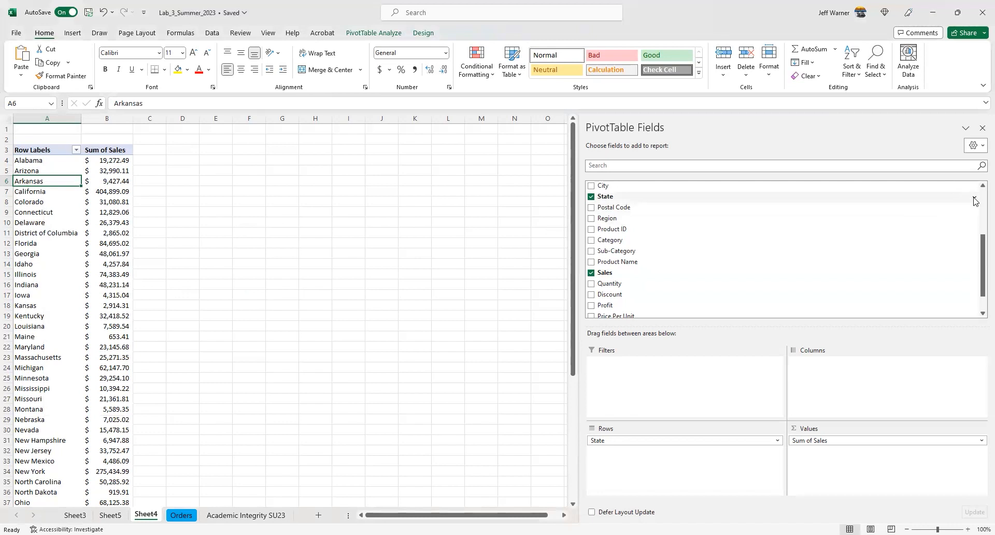
left_click(975, 200)
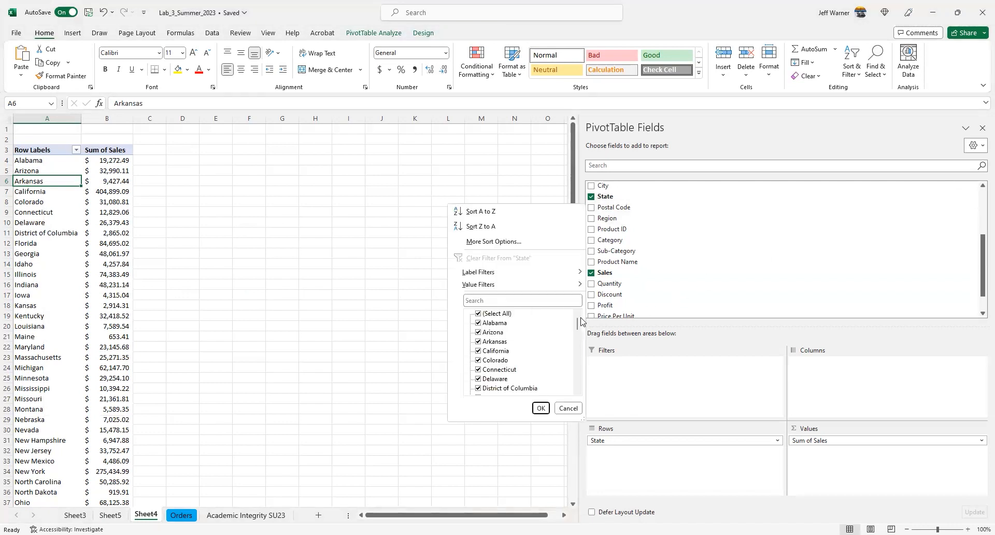
left_click_drag(579, 325, 569, 389)
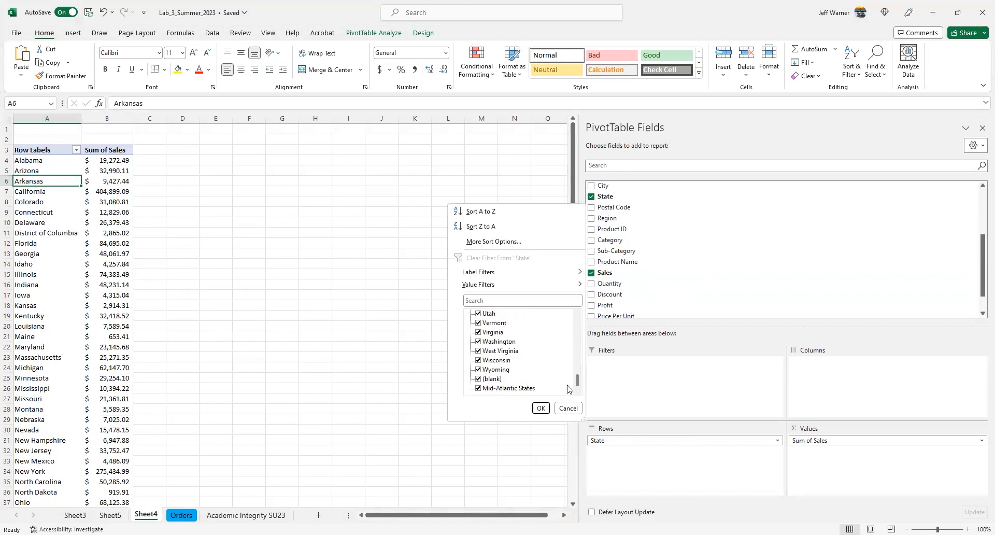
scroll(570, 389, "up", 15)
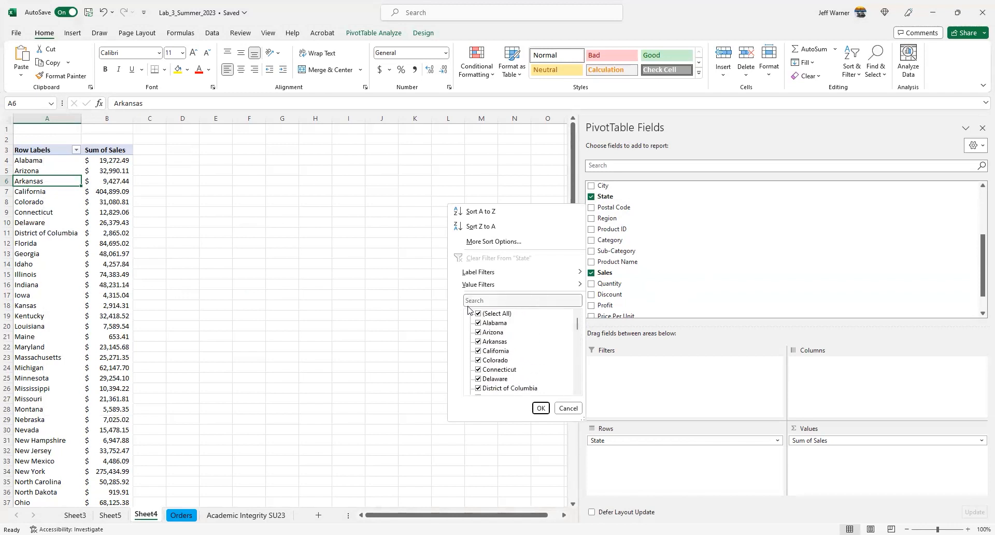
left_click(477, 314)
scroll(579, 378, "down", 4)
scroll(579, 378, "down", 8)
left_click(478, 388)
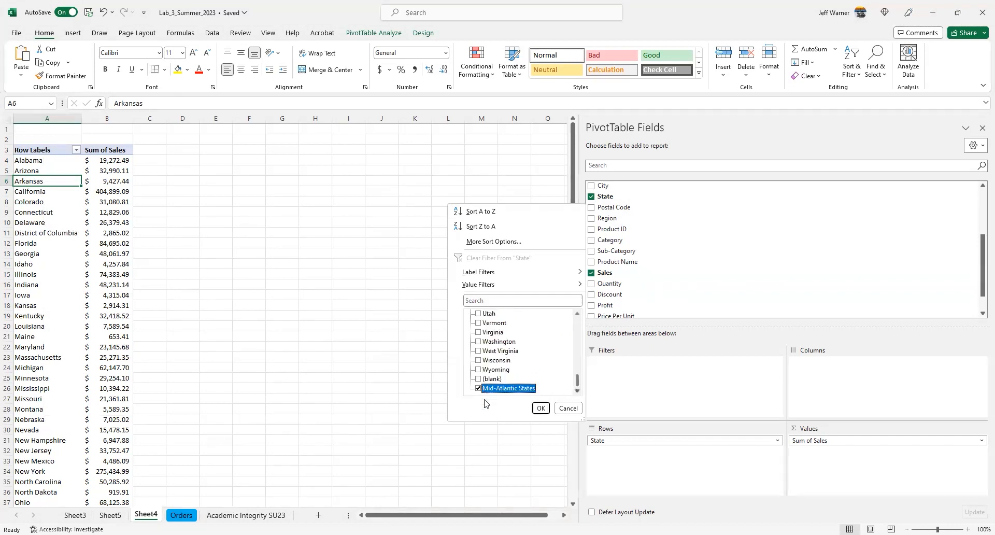
left_click(540, 408)
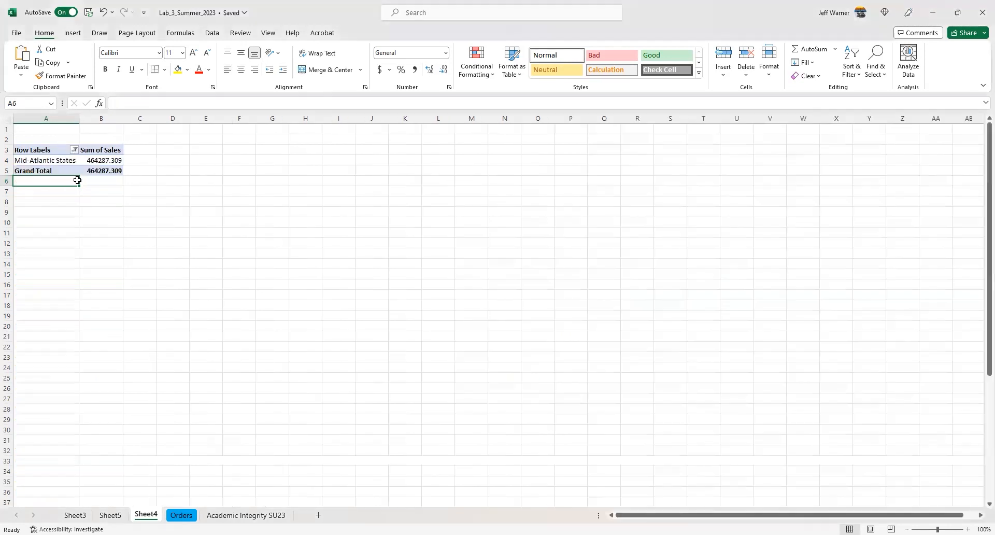
Step: Reapply the dollar Accounting format to column B of the filtered PivotTable
left_click(96, 119)
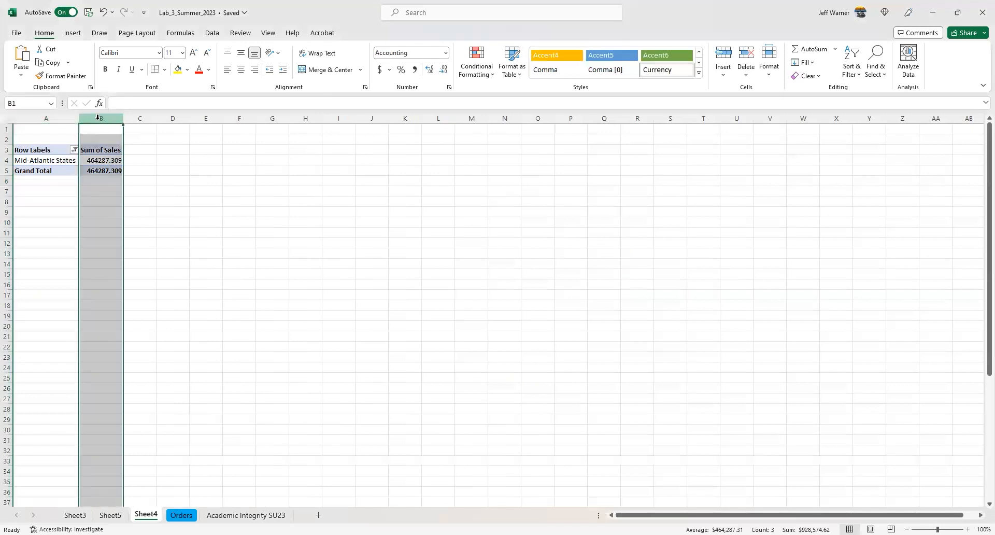
left_click(381, 69)
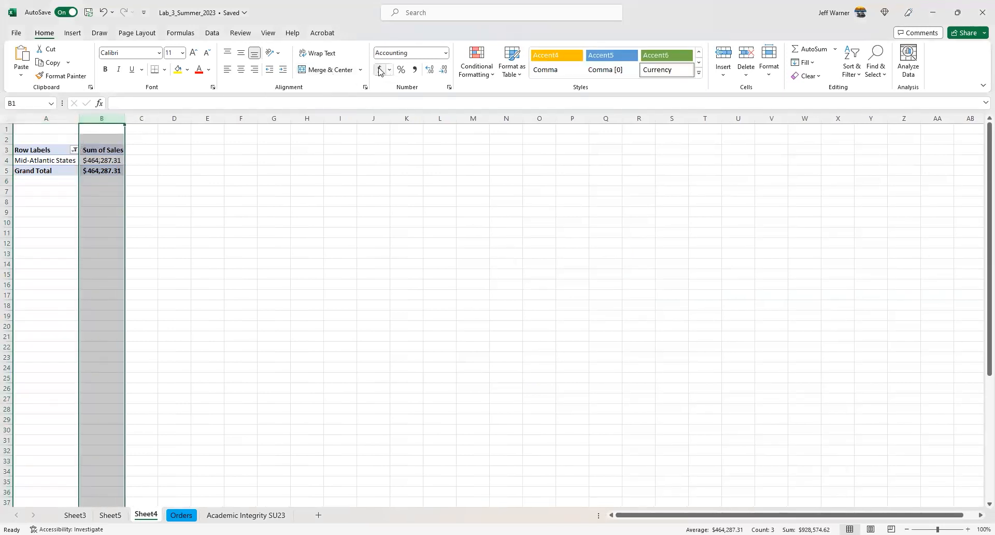
left_click(310, 152)
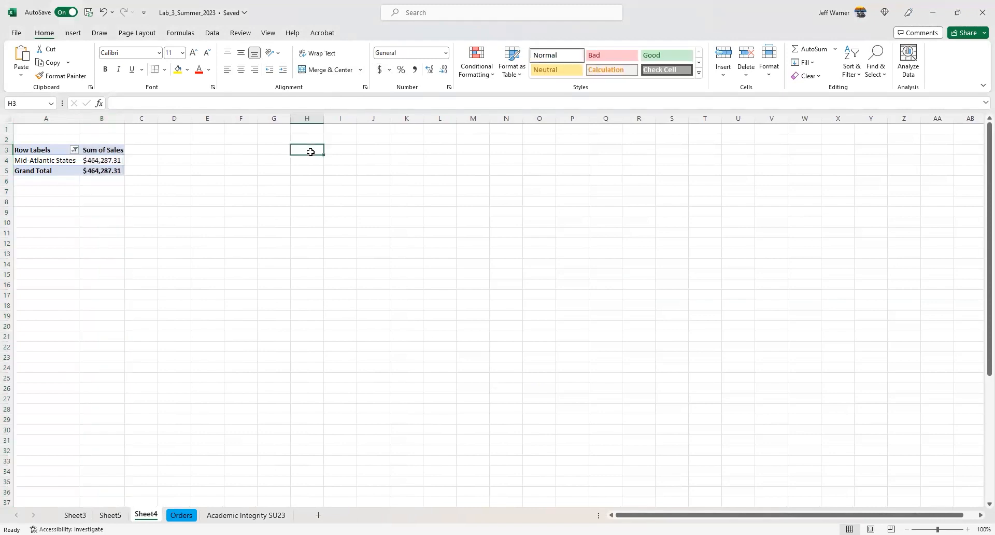